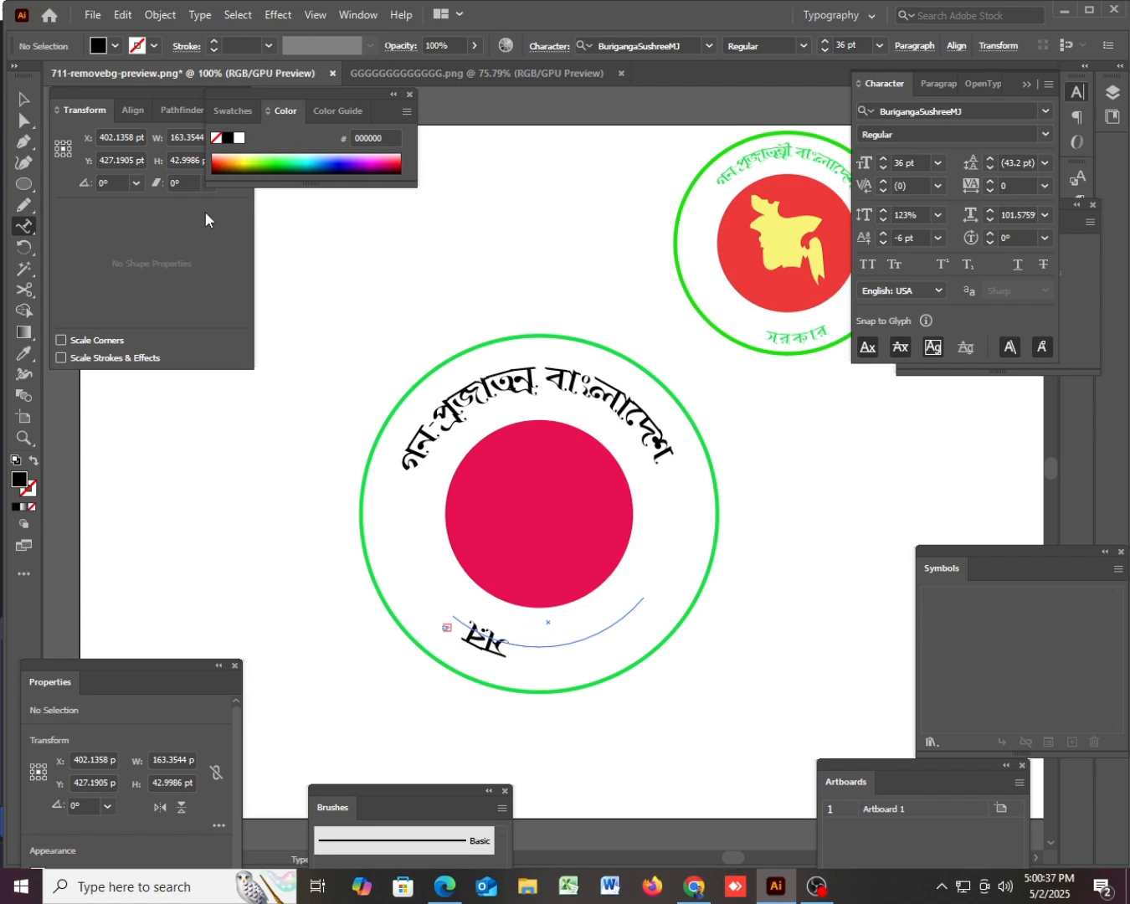
- Slide the text on the arc below the red circle along its path toward the middle of the arc
left_click(18, 109)
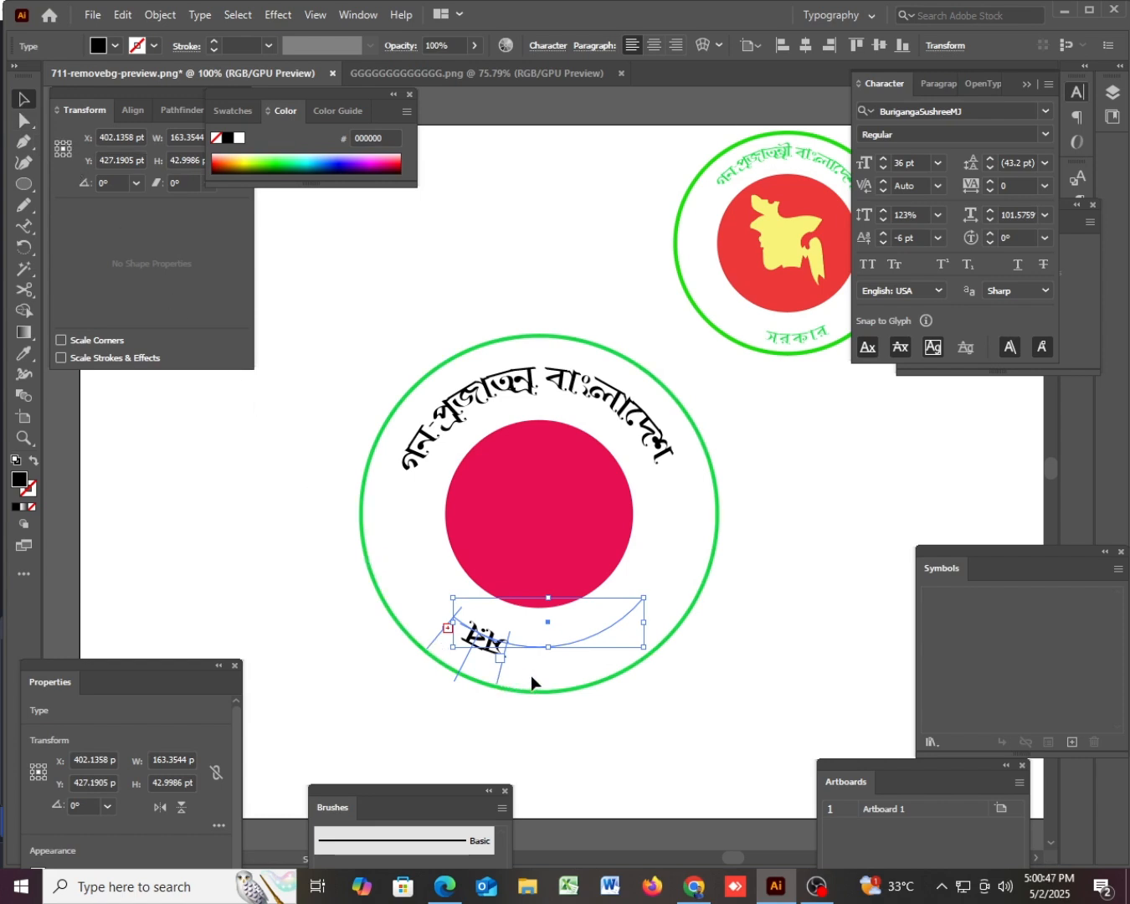
left_click_drag(530, 675, 578, 676)
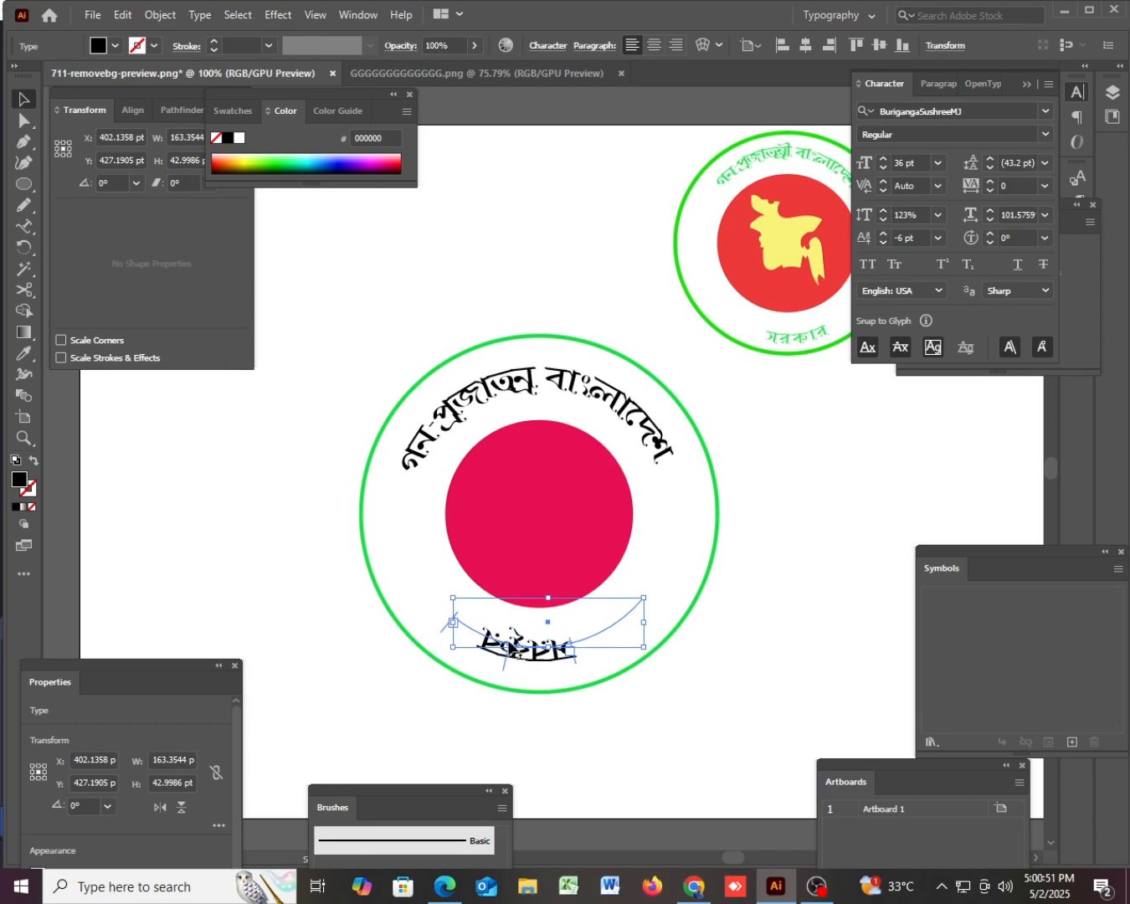
scroll(548, 735, "up", 3, "alt")
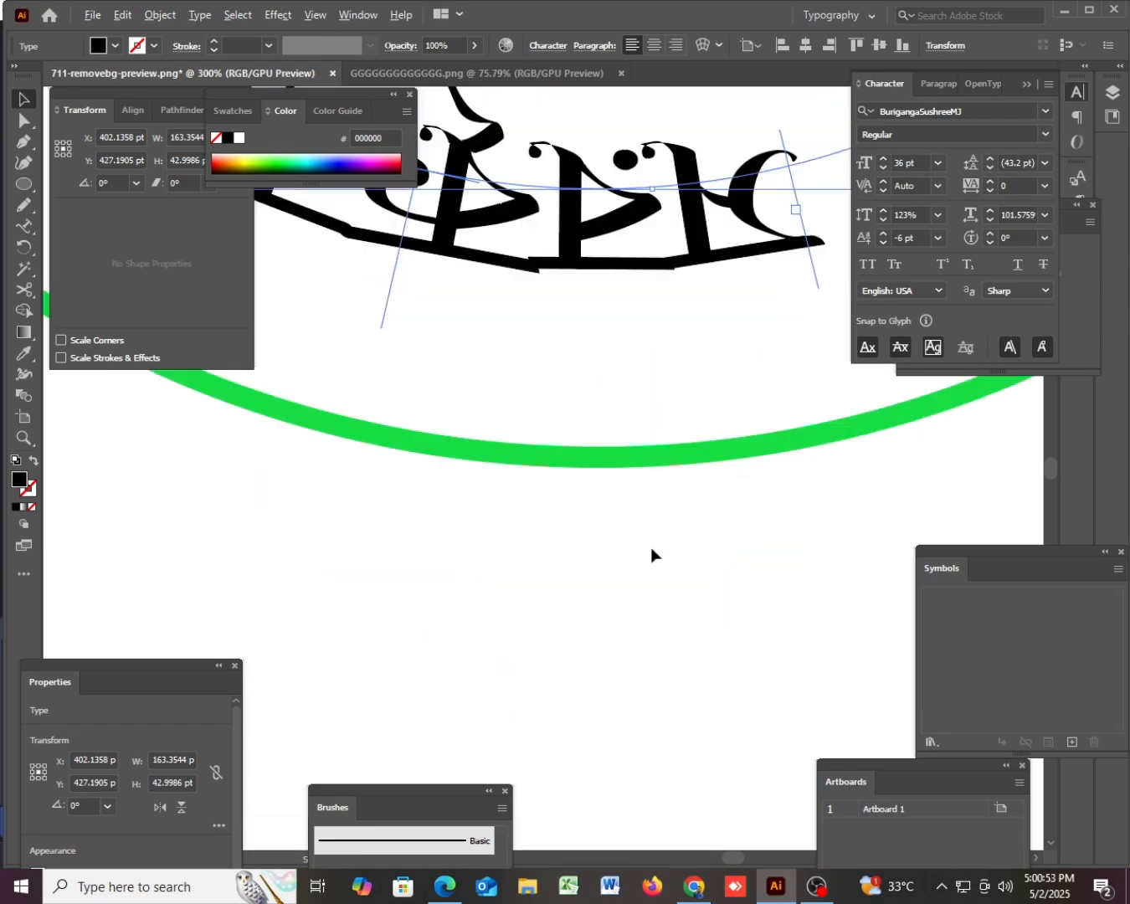
left_click_drag(673, 409, 606, 683)
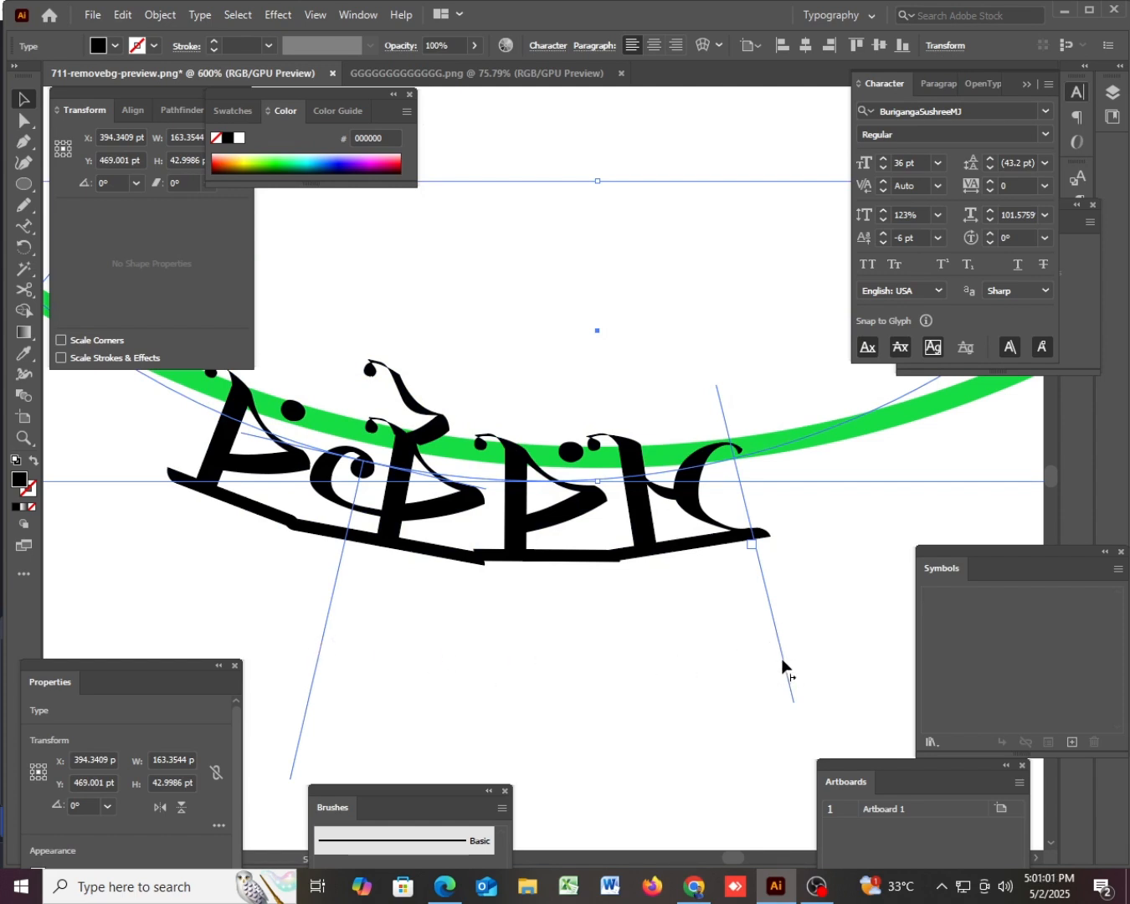
scroll(324, 664, "down", 2)
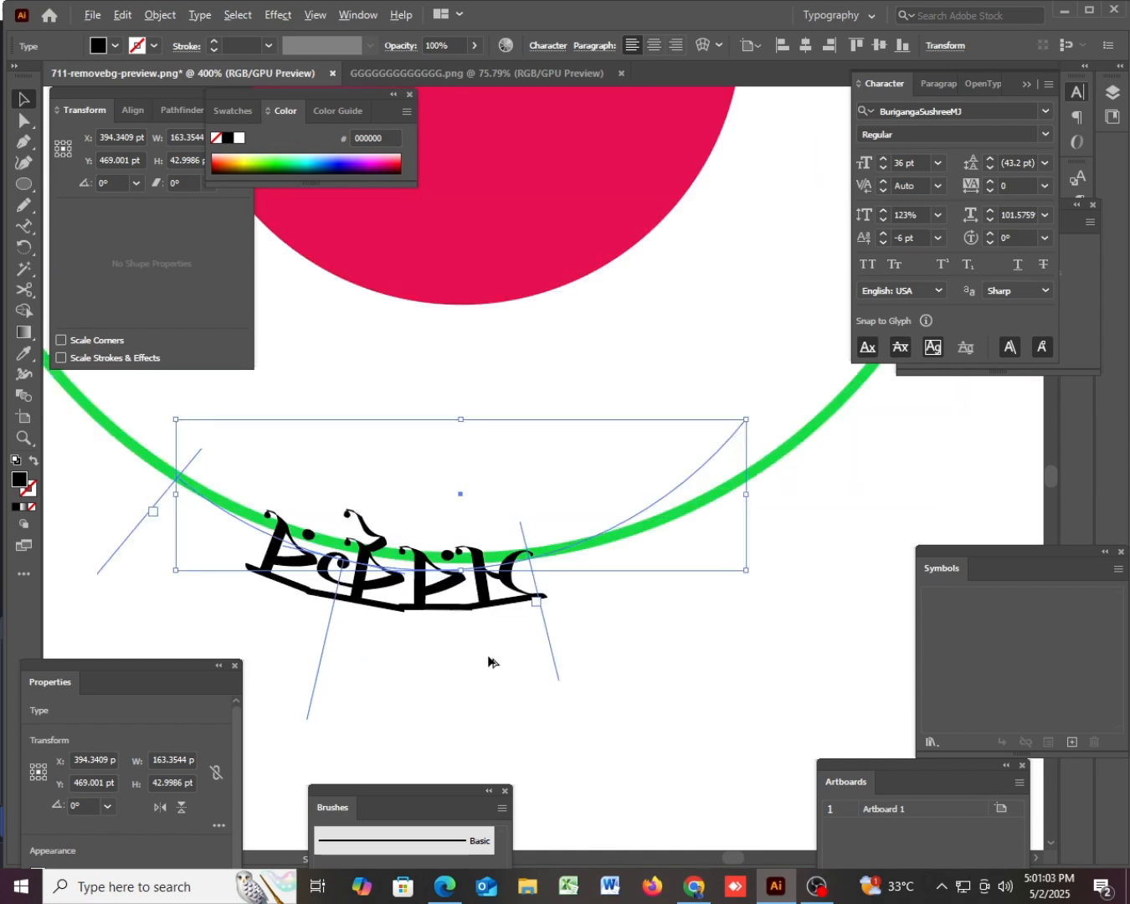
scroll(543, 659, "down", 2)
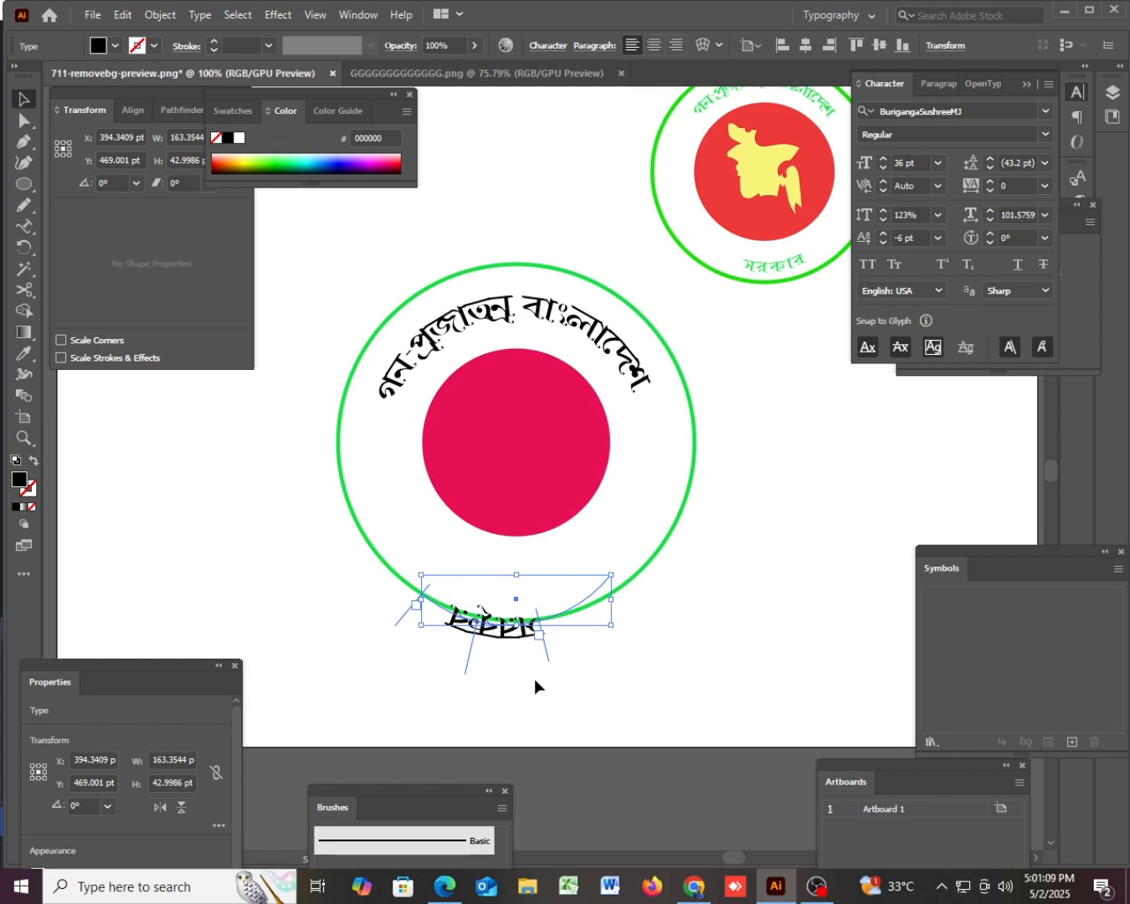
key("ctrl+z")
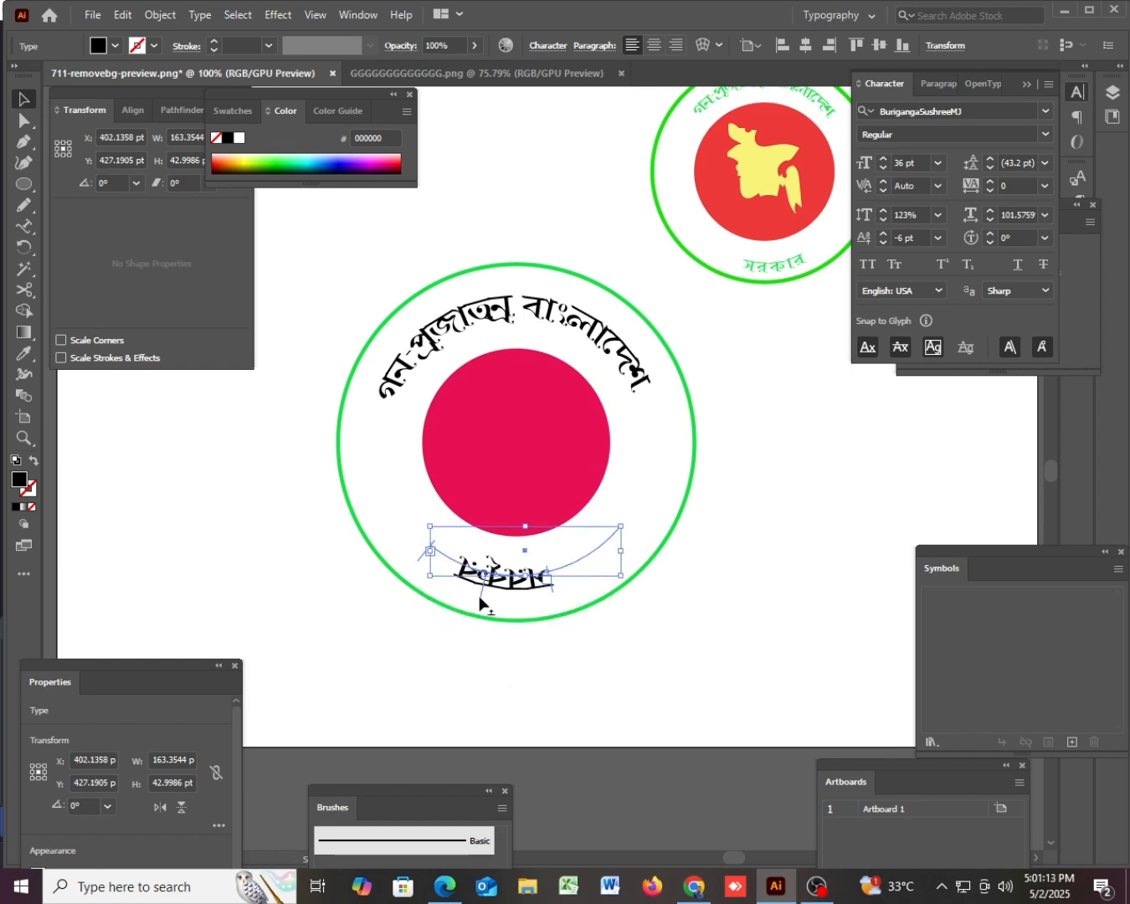
- Shift the lower arc text further along its path so it sits centred beneath the red circle
scroll(482, 617, "up", 3)
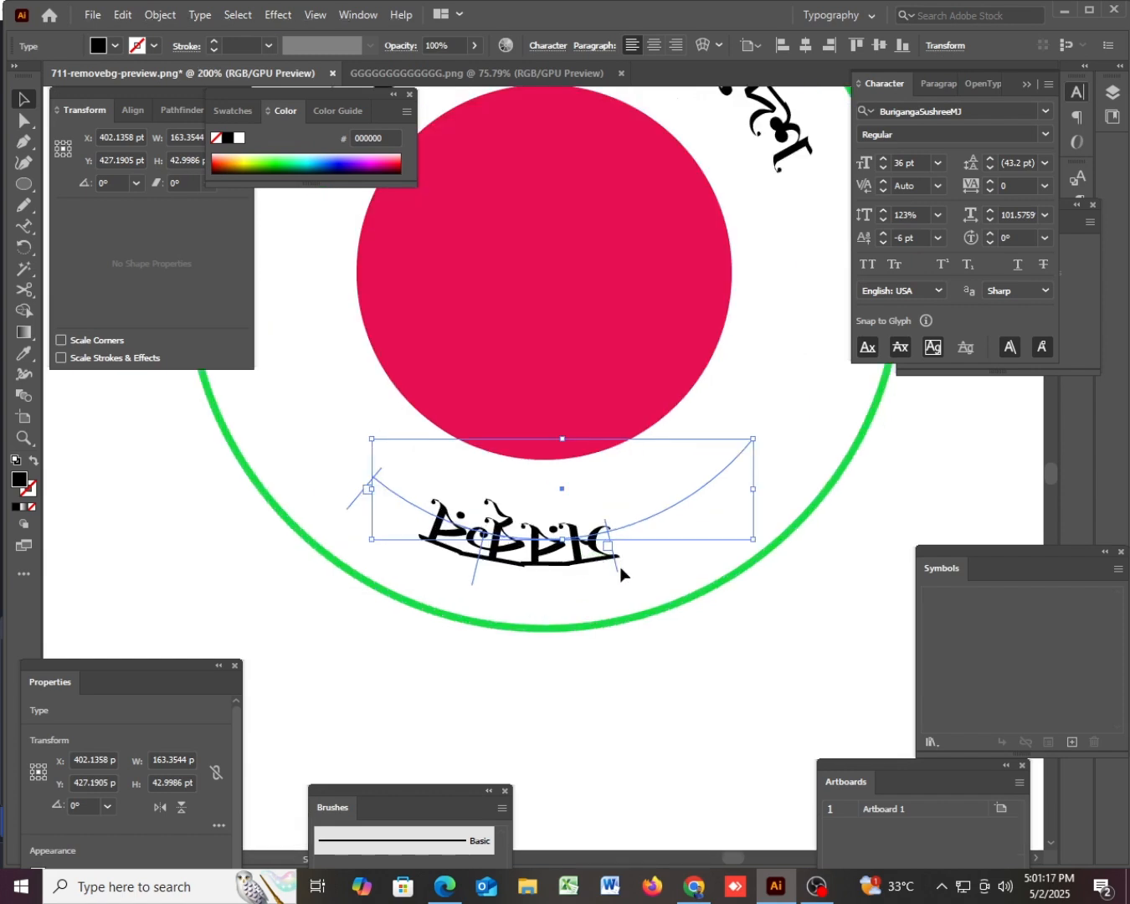
left_click_drag(615, 568, 655, 583)
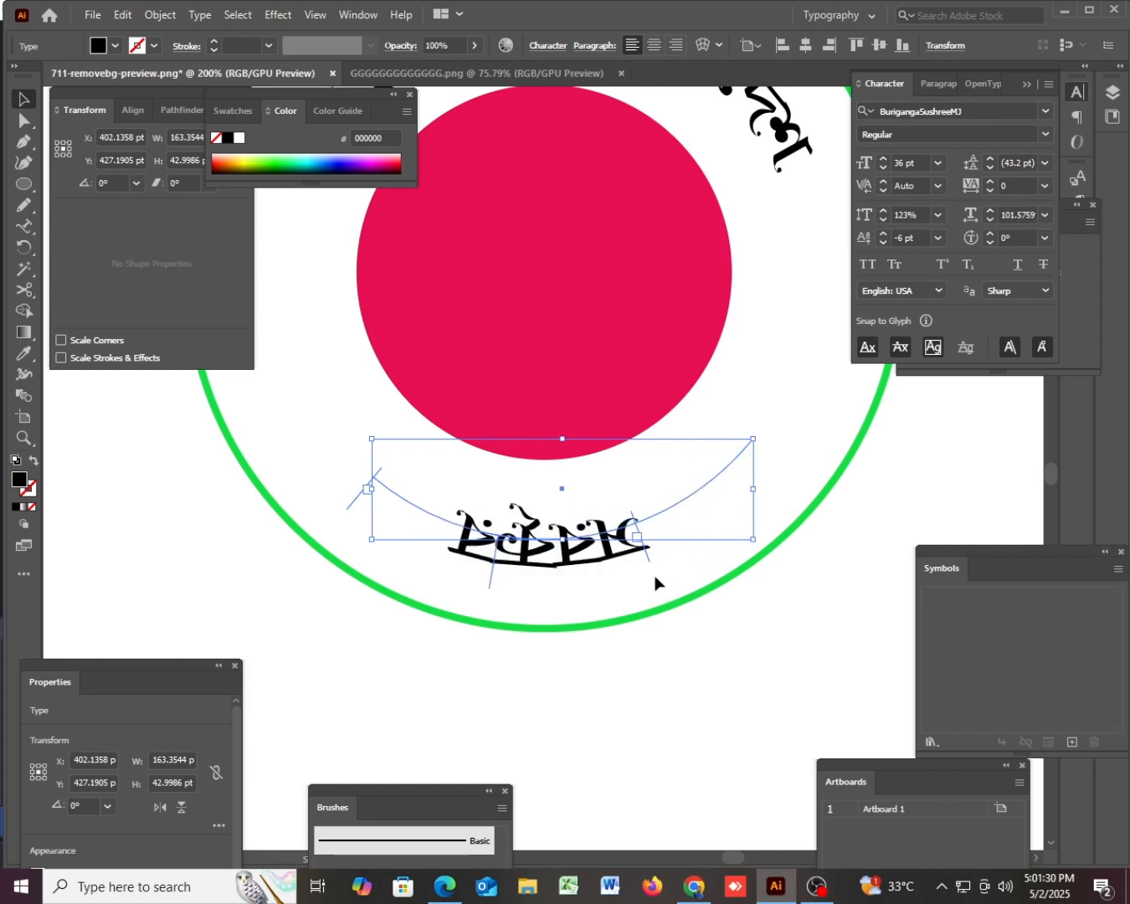
left_click(652, 53)
left_click(680, 46)
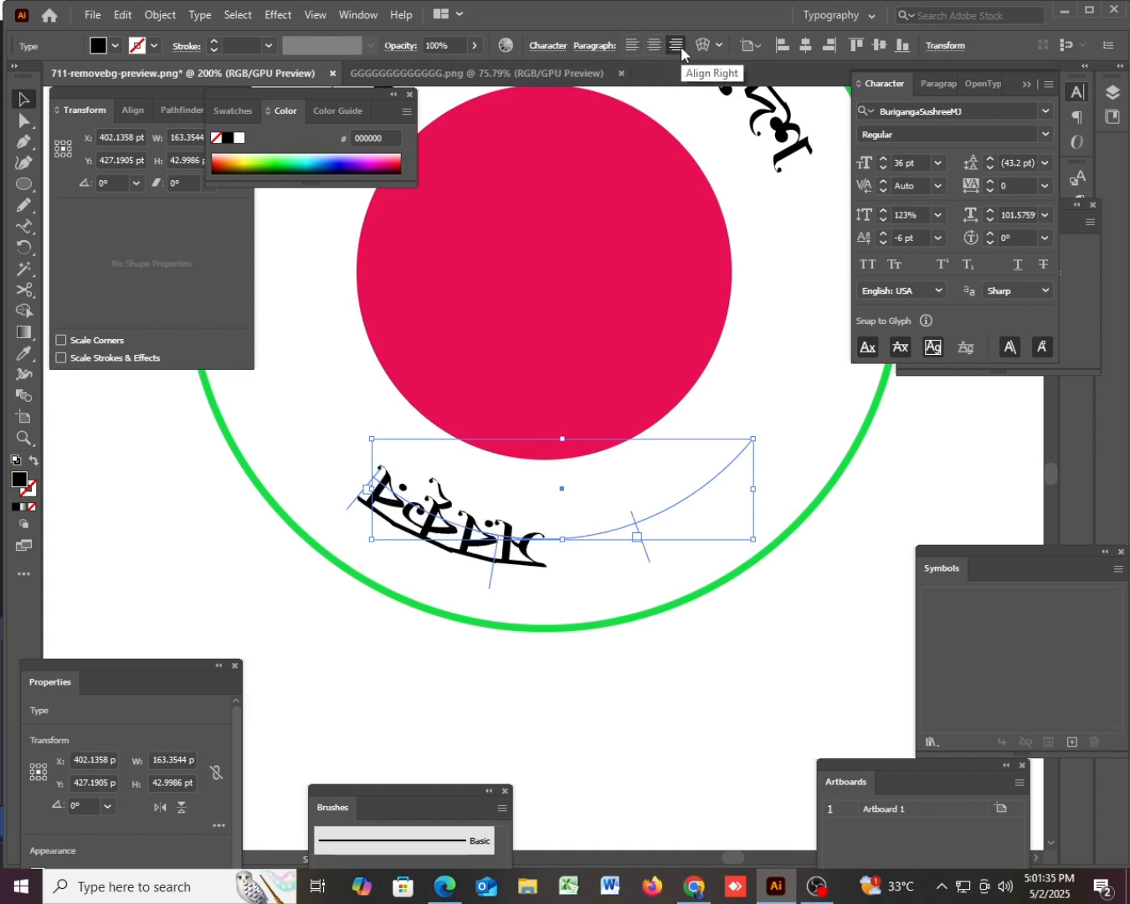
left_click(626, 47)
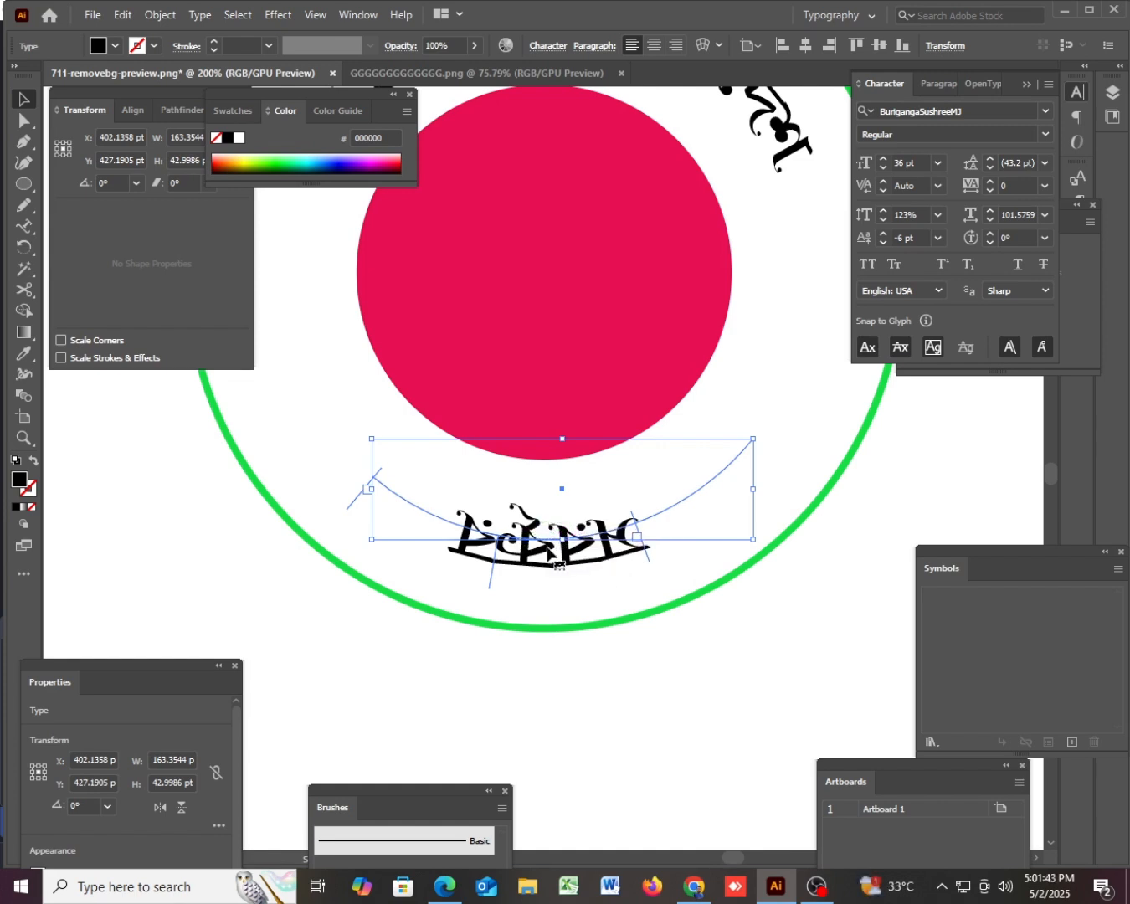
- Replace the lower arc's text with "সরকার"
double_click(582, 566)
key("BackSpace")
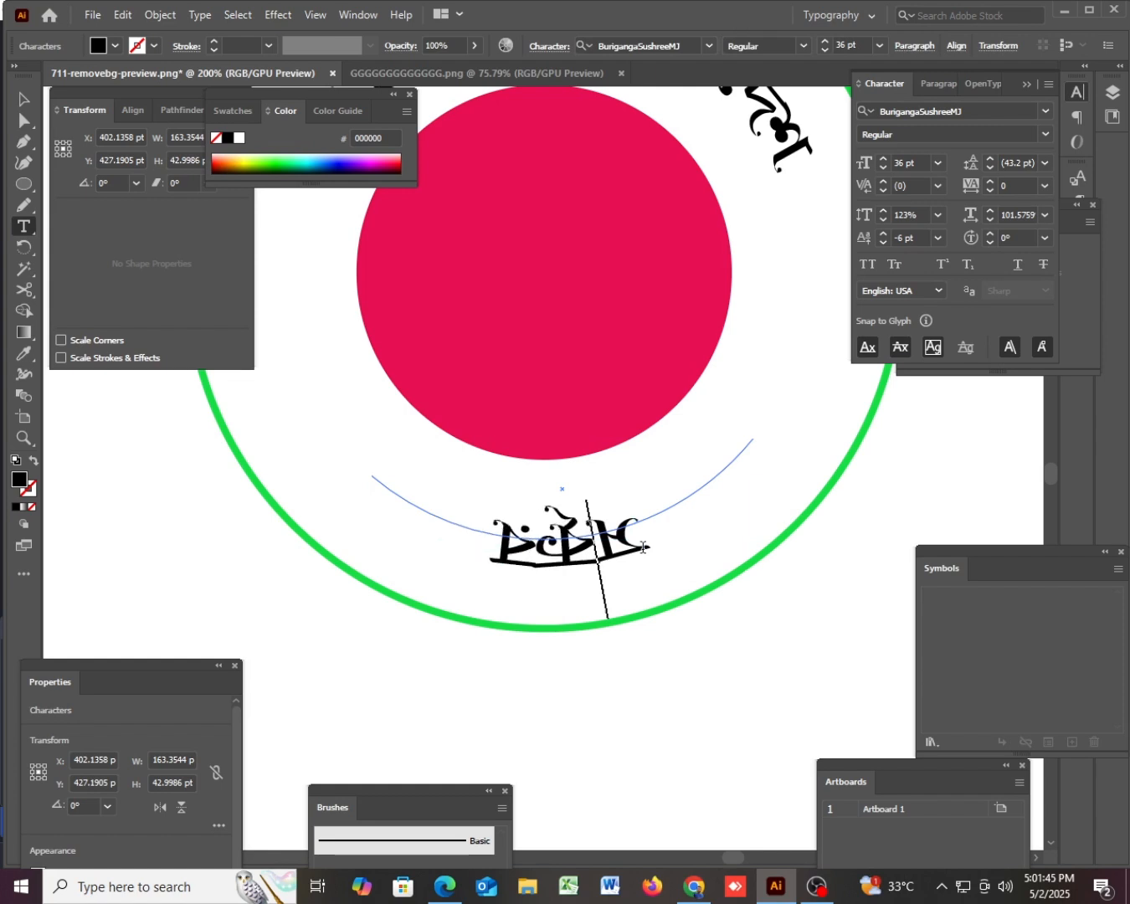
key("BackSpace")
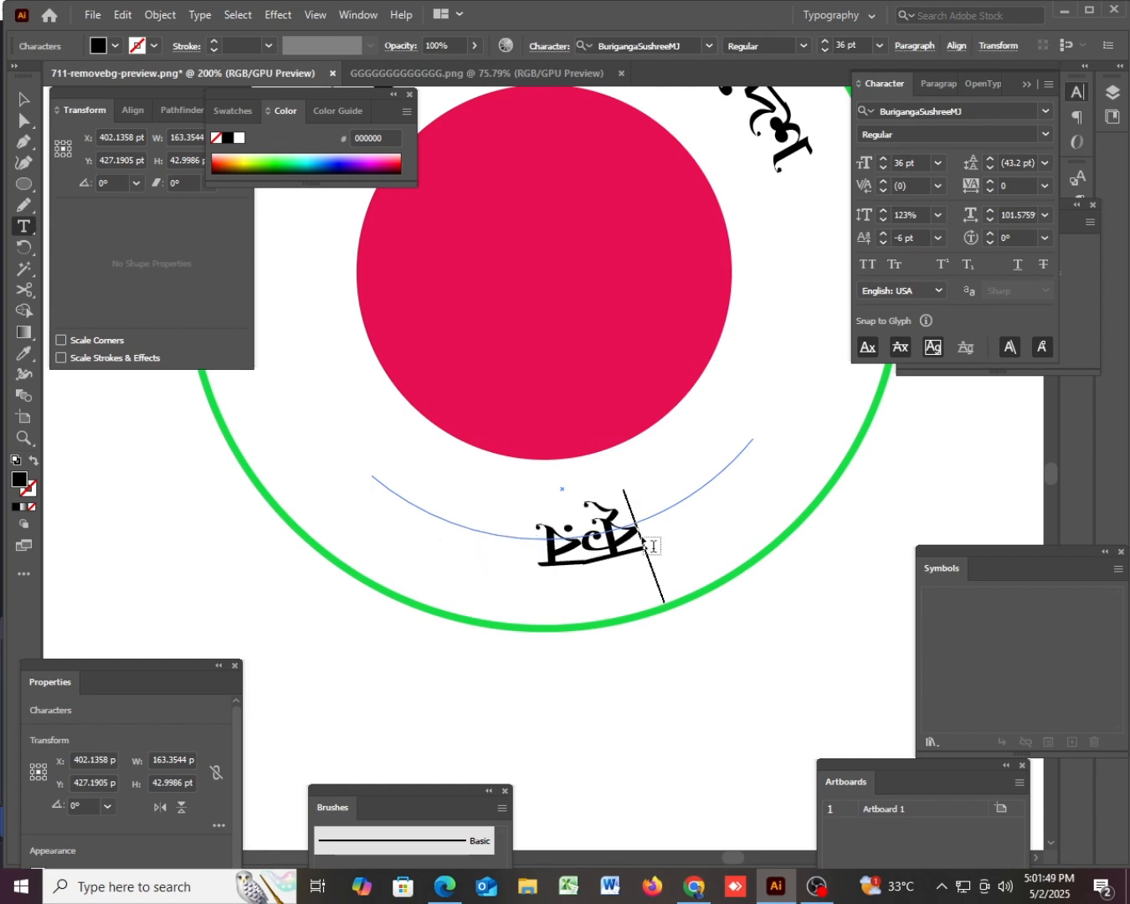
left_click_drag(639, 534, 483, 538)
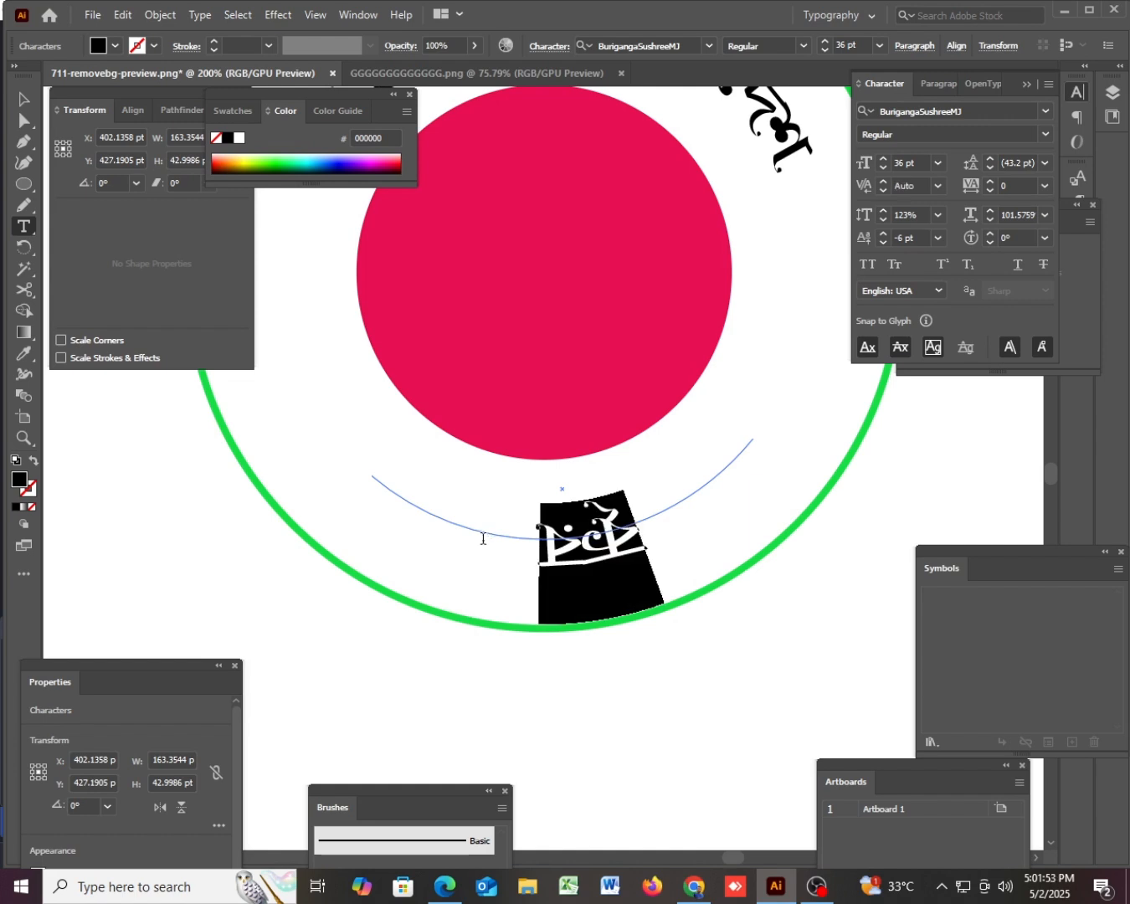
left_click(482, 538)
type("কা")
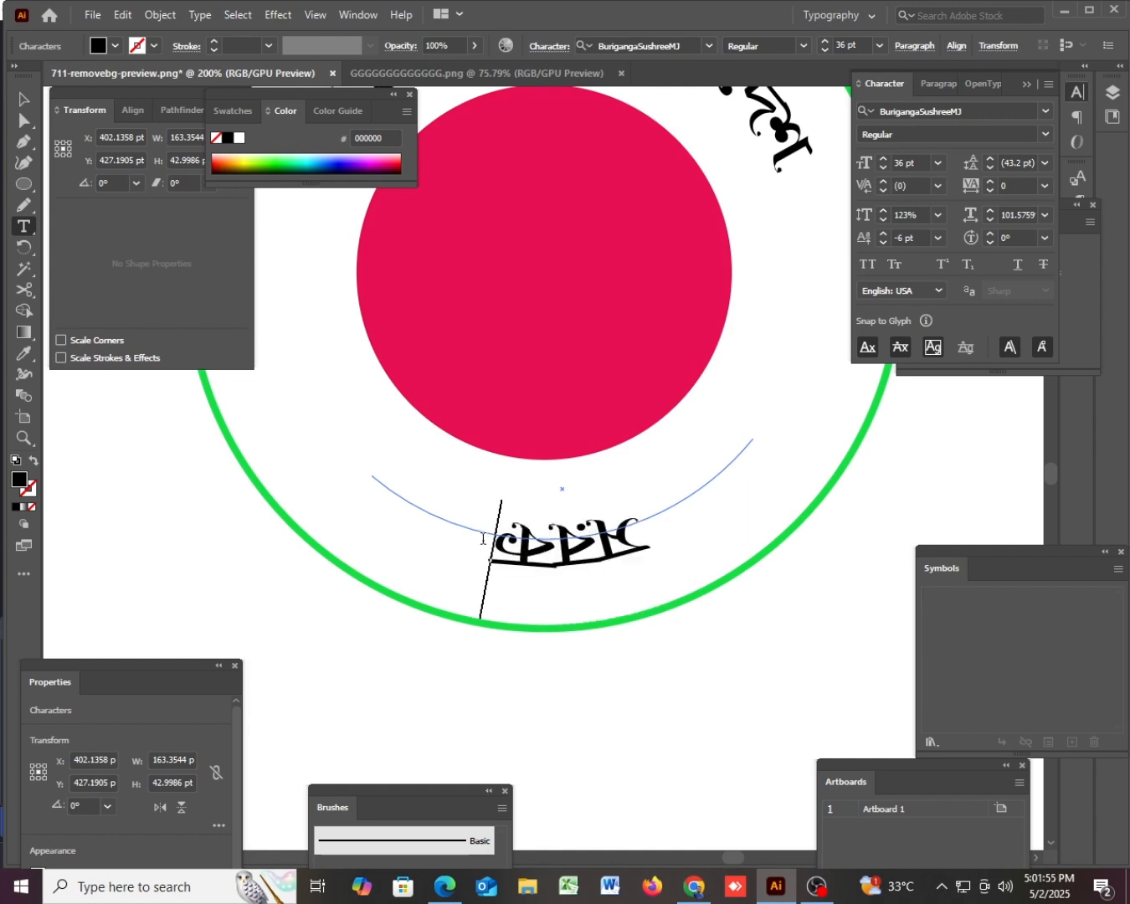
type("র")
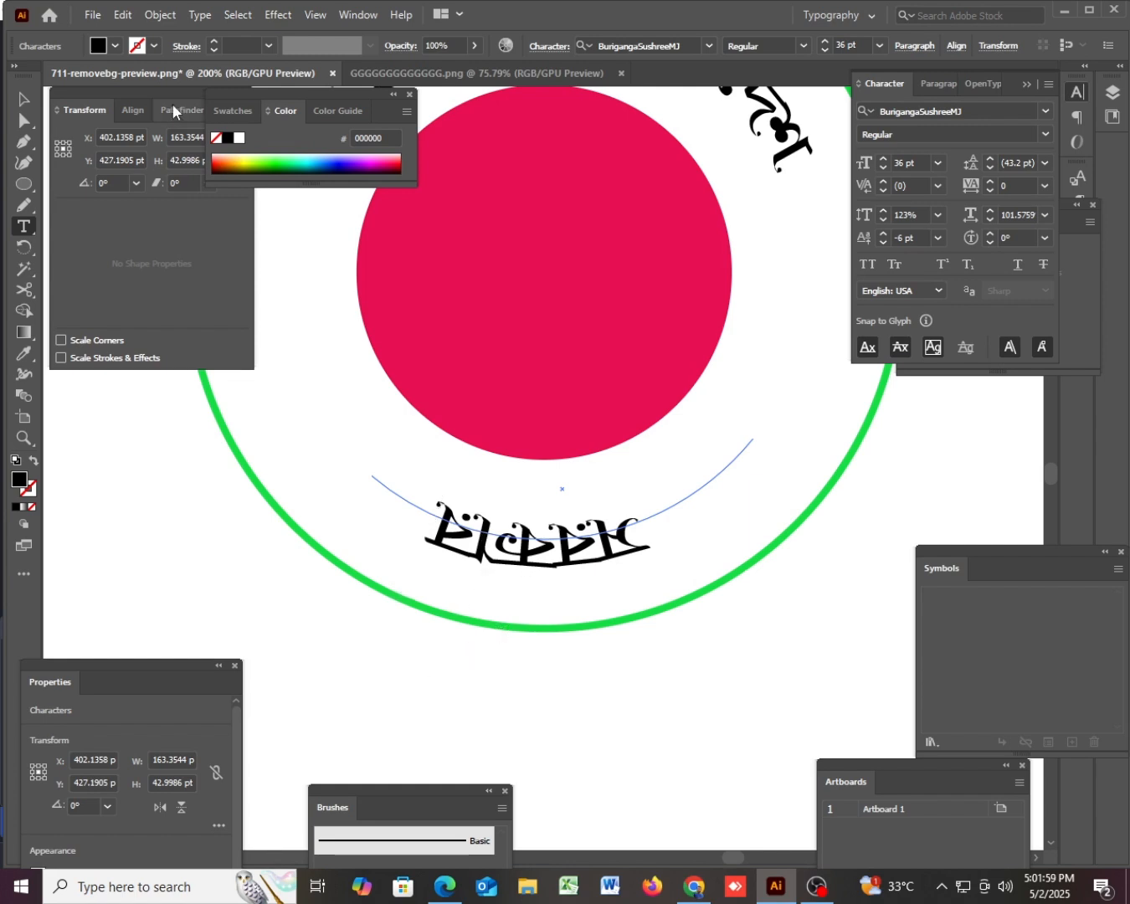
- Flip "সরকার" to the upright side of its arc and adjust its start and end brackets to centre it below the red circle
left_click(25, 99)
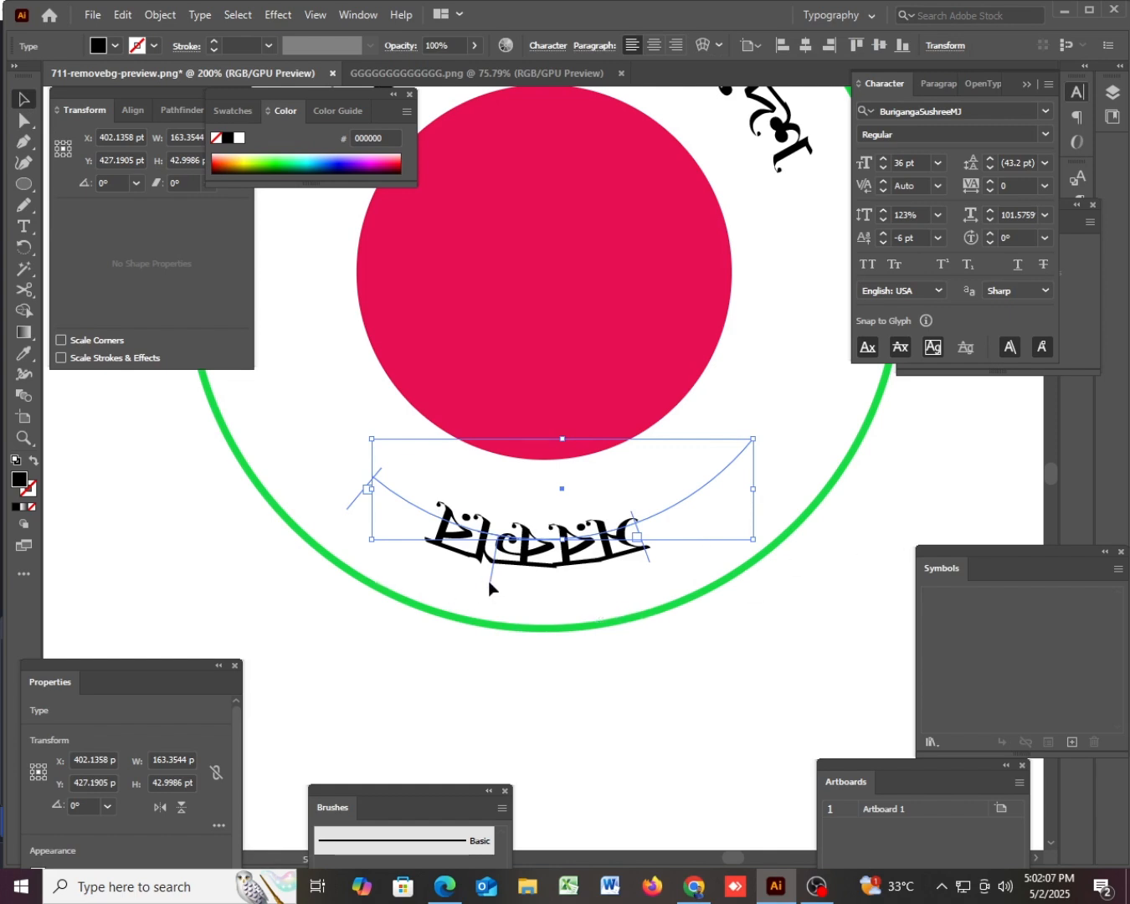
left_click_drag(493, 574, 504, 514)
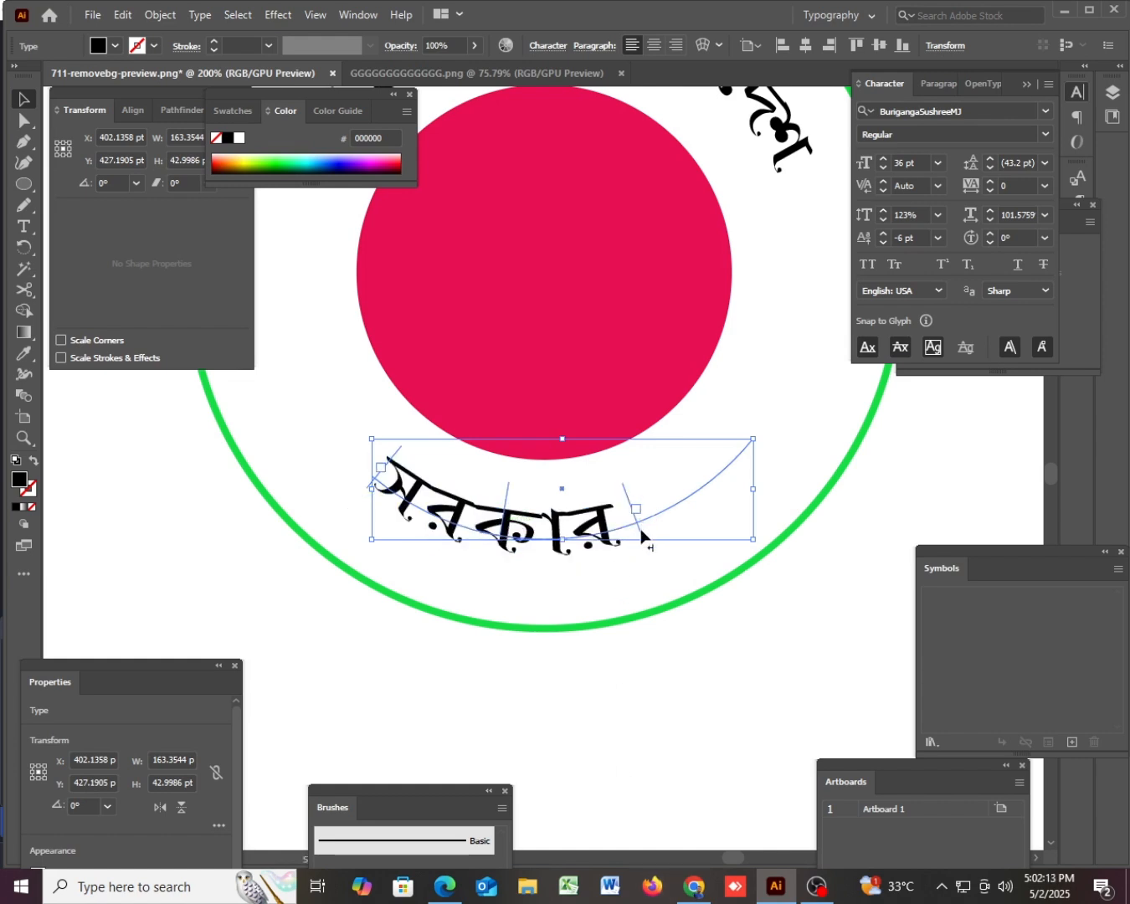
left_click_drag(641, 532, 721, 507)
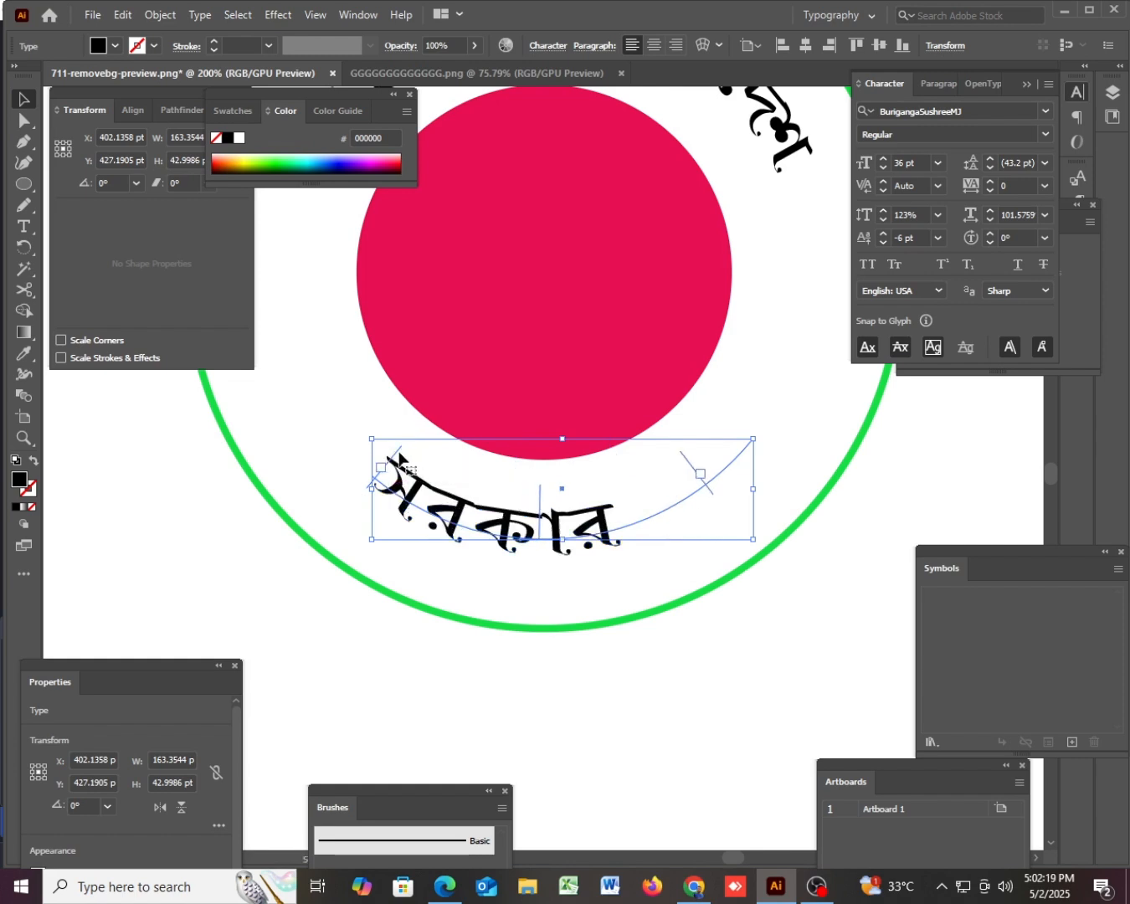
left_click_drag(405, 469, 438, 489)
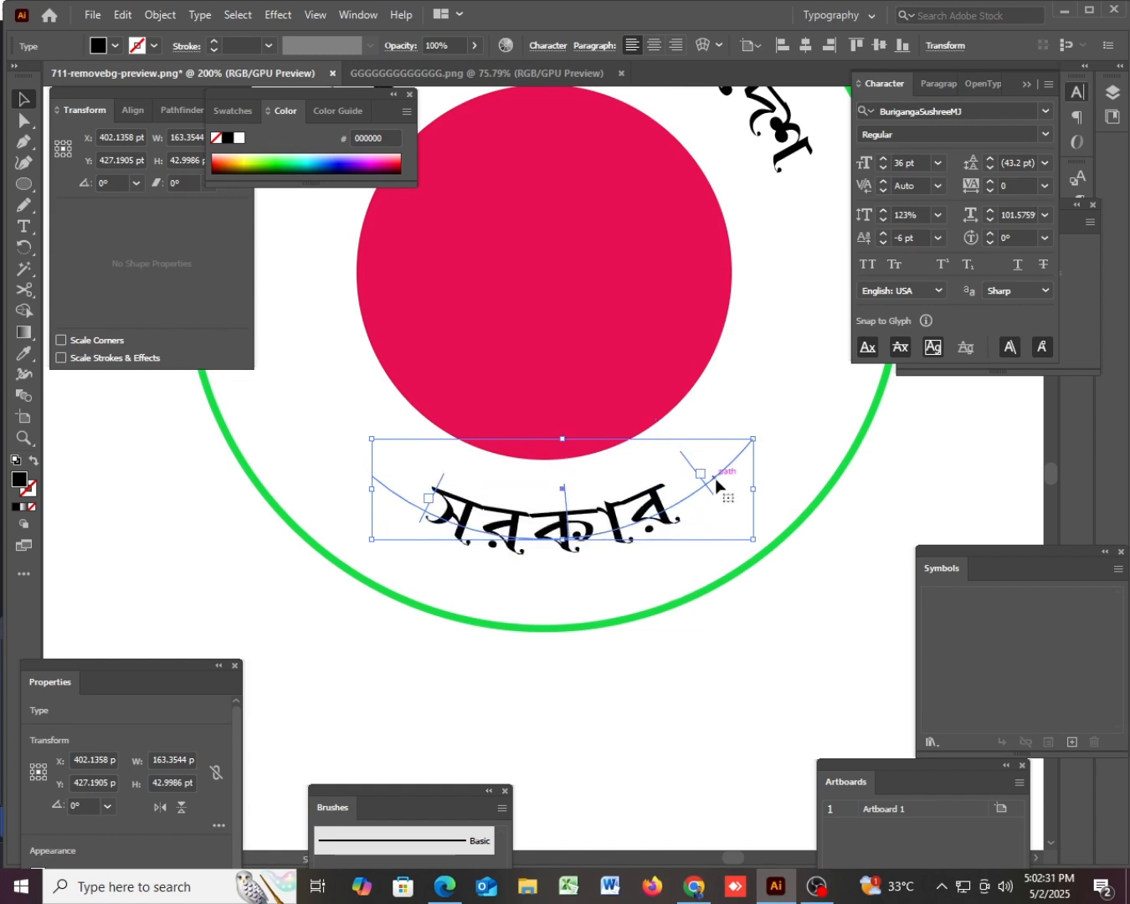
left_click_drag(712, 493, 680, 520)
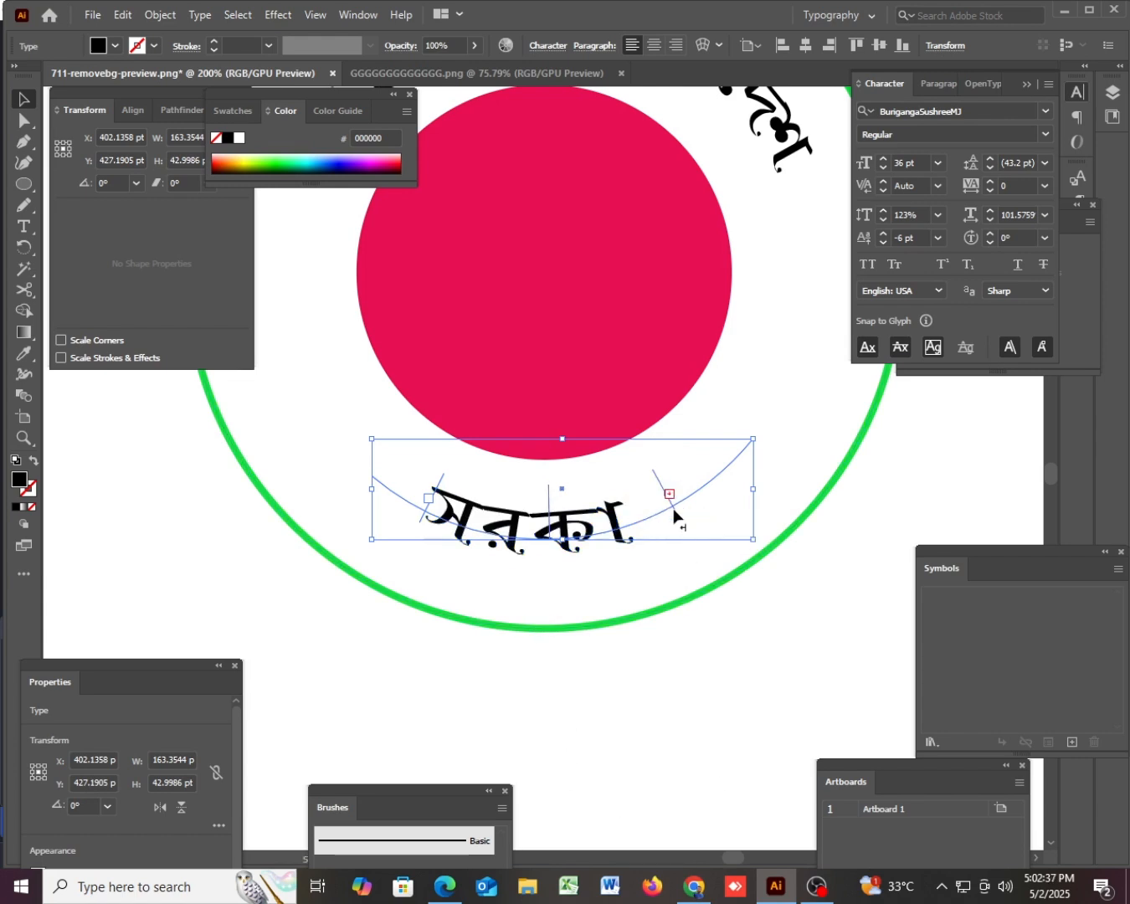
mouse_move(441, 488)
left_mouse_down()
mouse_move(587, 514)
mouse_move(452, 508)
left_mouse_up()
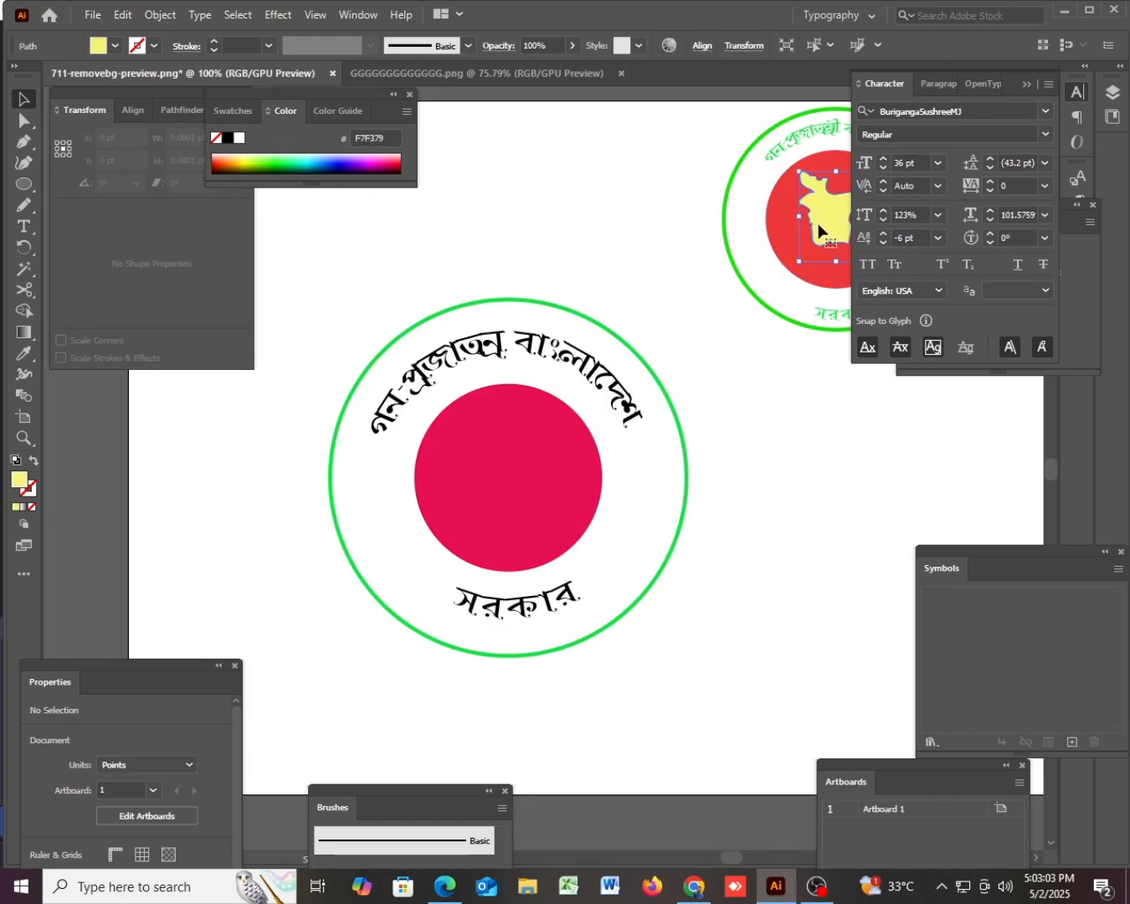
- Duplicate the yellow map shape from the reference logo onto the large red circle, enlarged to about 101 × 122 pt
left_click(818, 230)
key("alt")
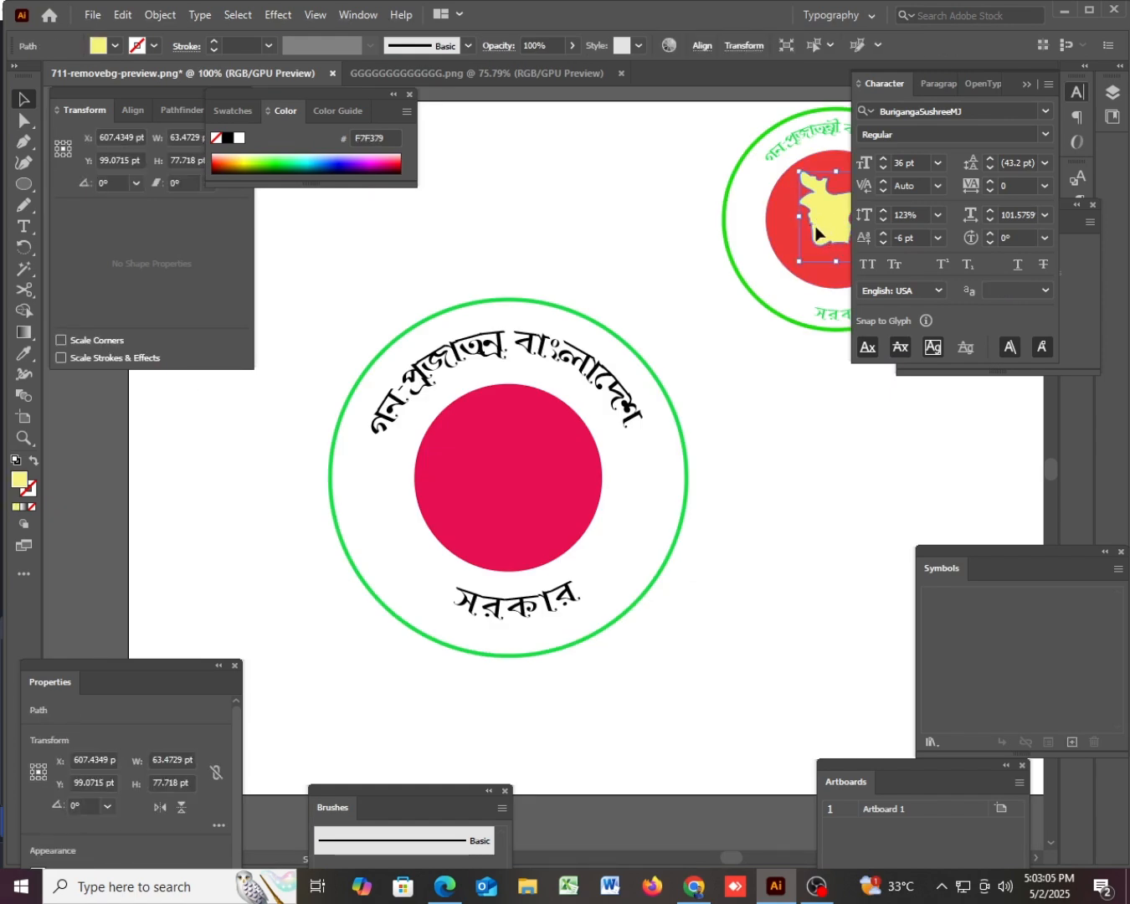
left_click_drag(819, 232, 583, 557)
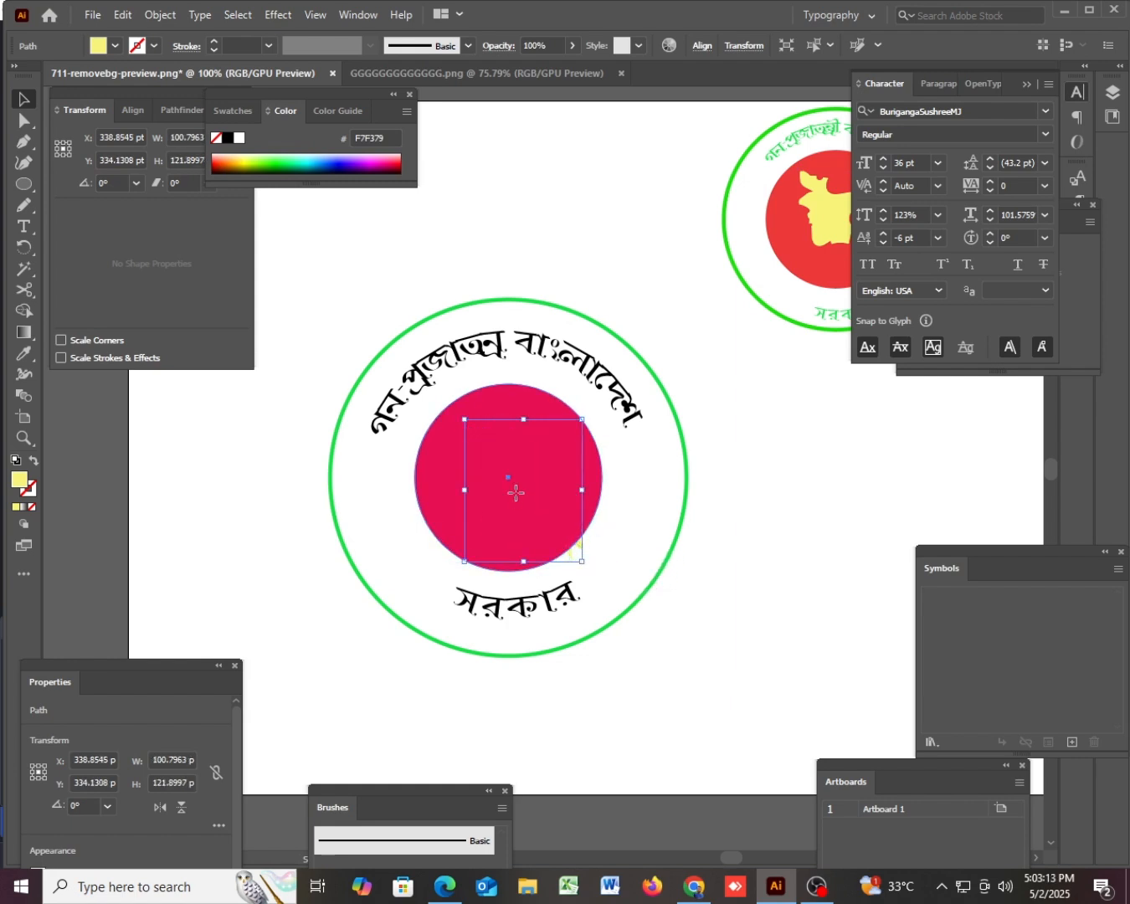
- Bring the copied yellow map shape to the front of the red circle, keeping the circle centred in the green ring
left_click_drag(508, 486, 529, 494)
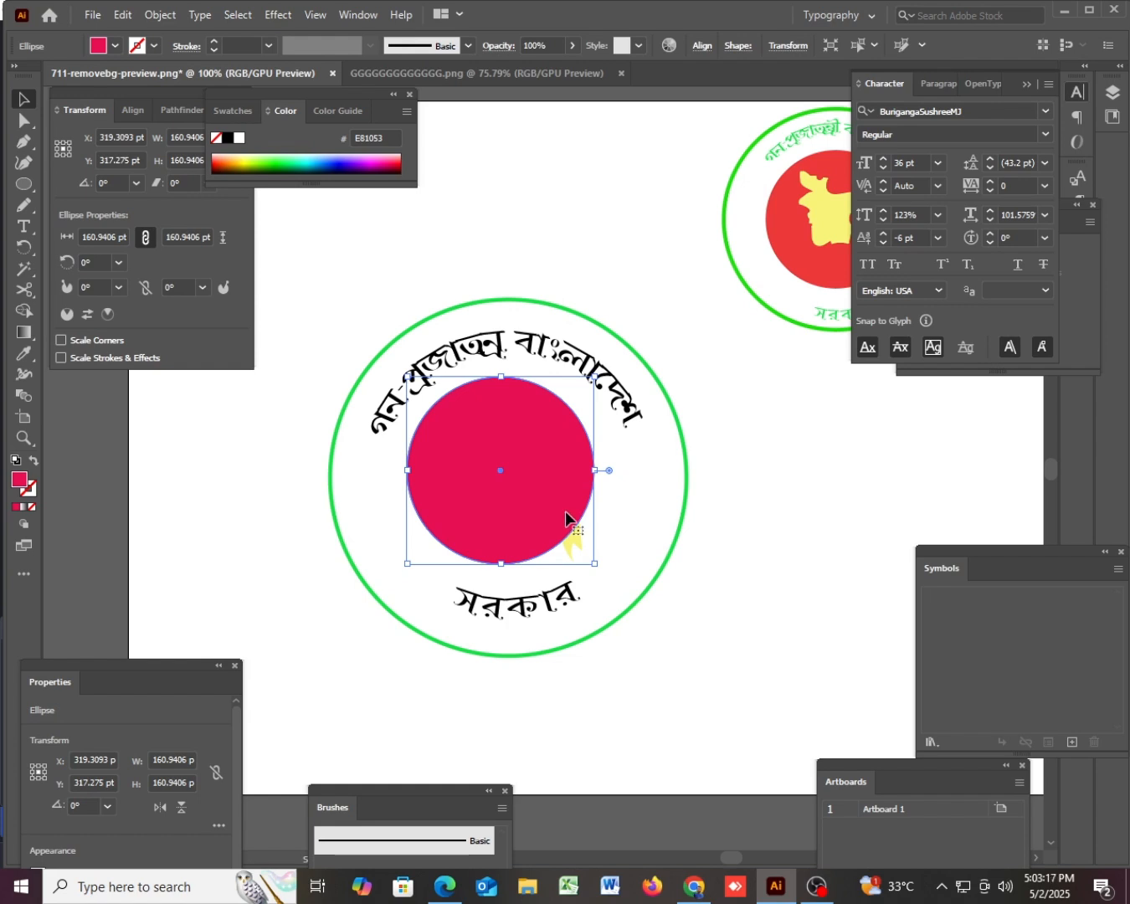
left_click_drag(565, 509, 573, 518)
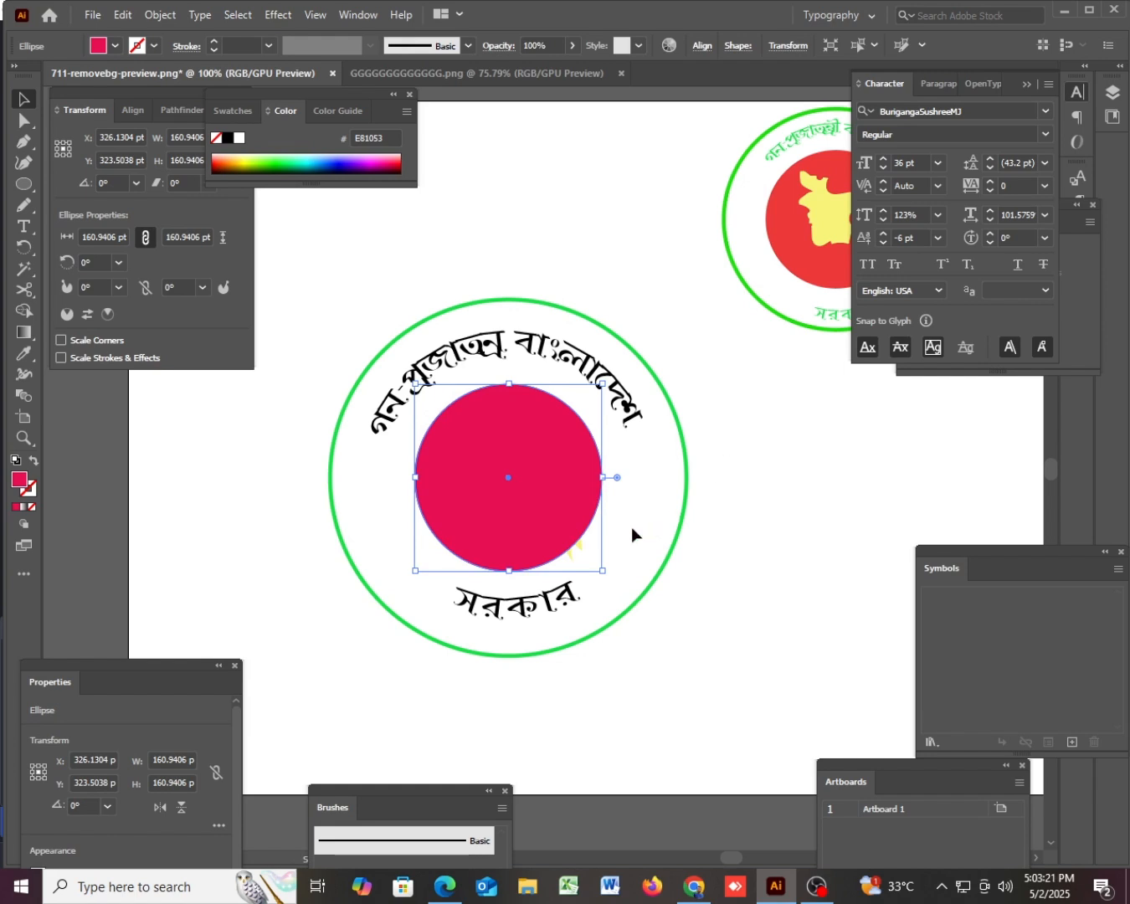
left_click(584, 550)
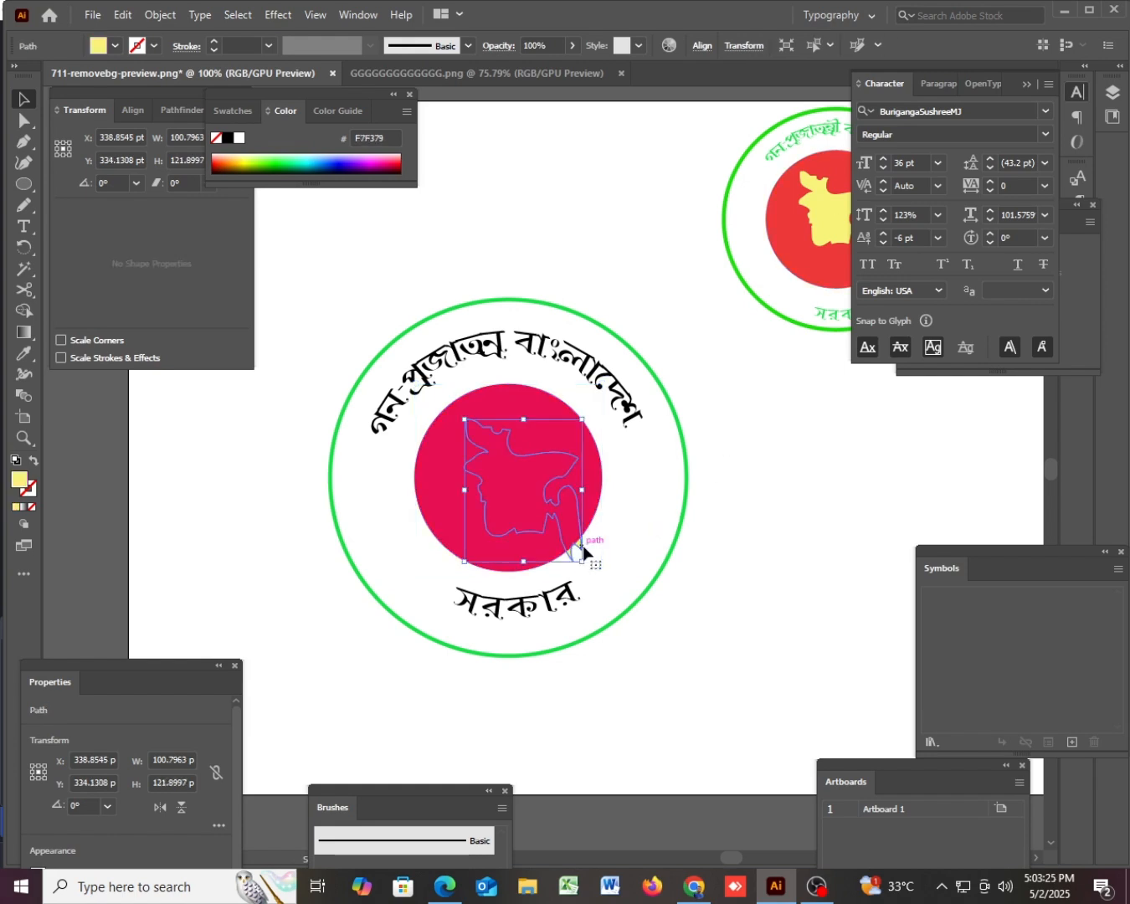
right_click(583, 550)
mouse_move(668, 463)
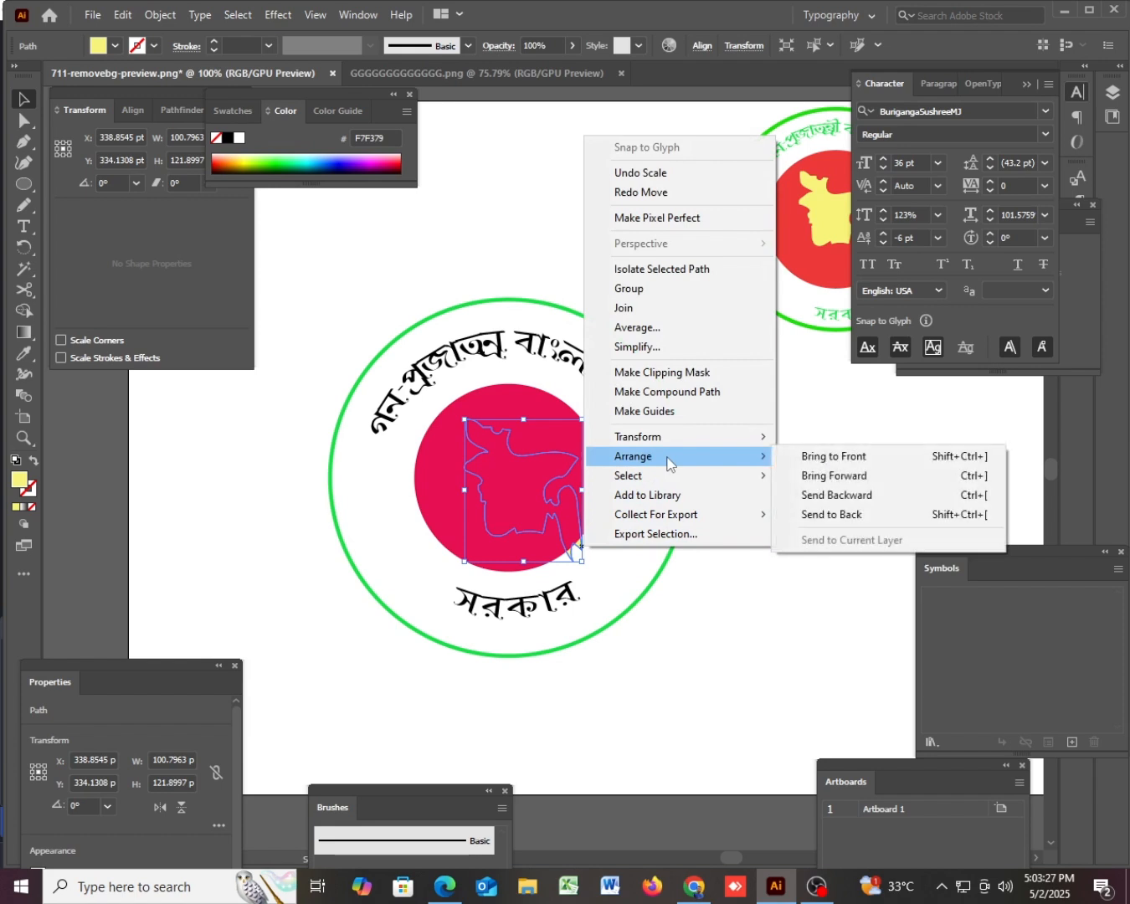
left_click(826, 456)
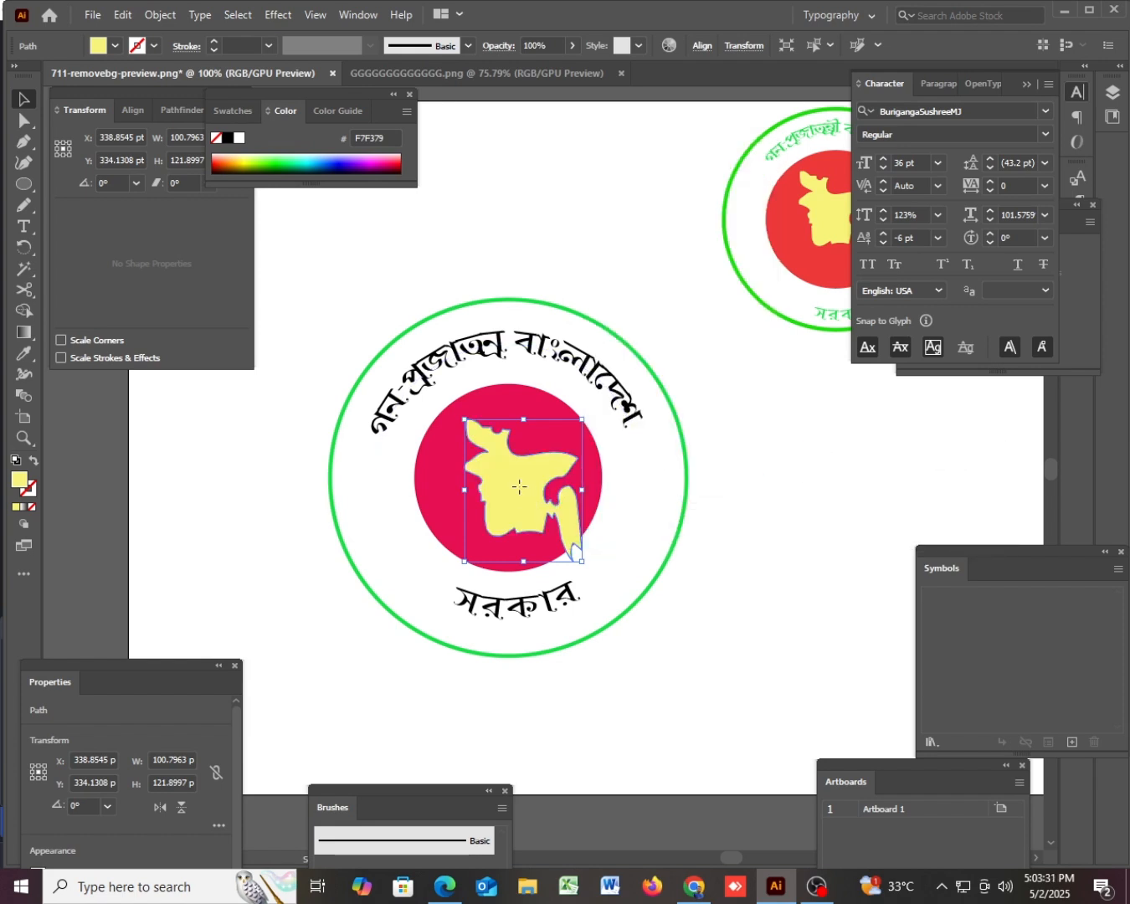
- Centre the yellow map in the red circle and scale it down to about 96 × 115 pt
left_click_drag(515, 483, 503, 472)
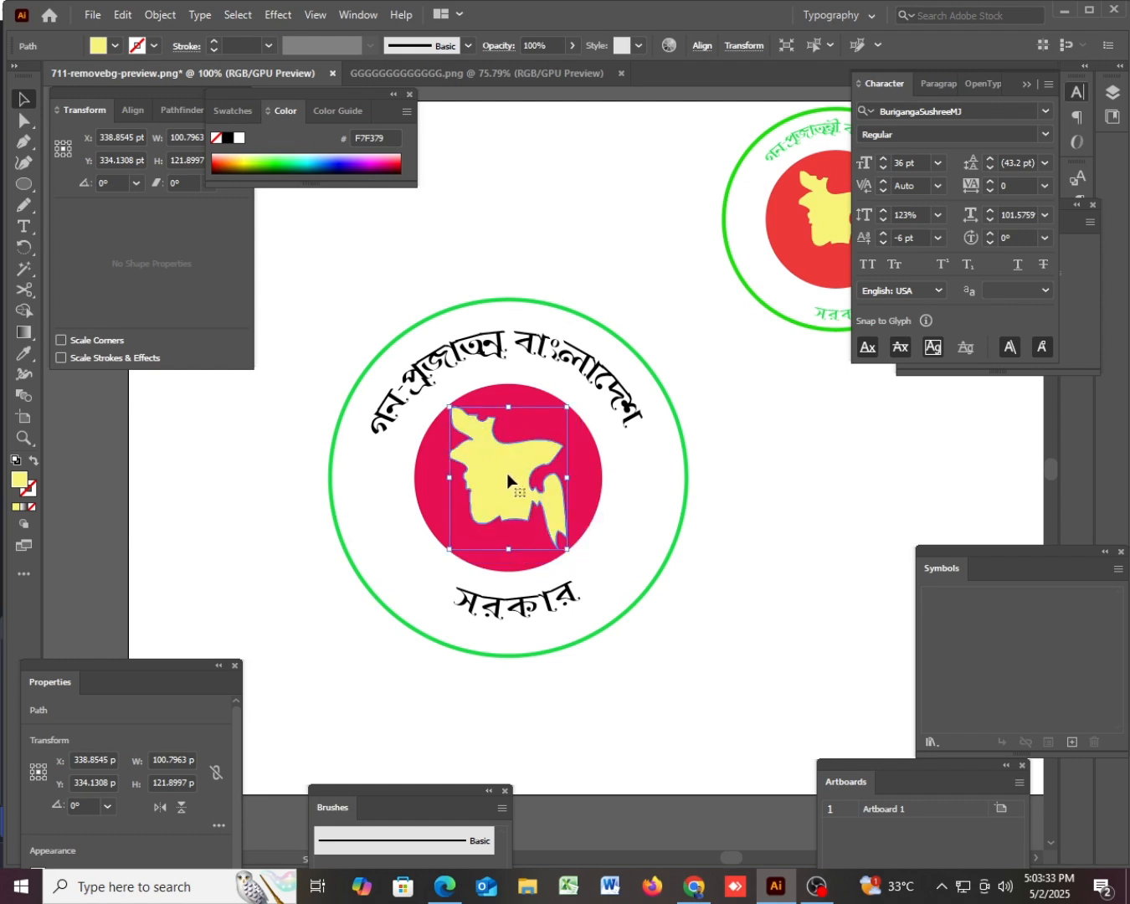
mouse_move(567, 542)
left_mouse_down()
mouse_move(574, 557)
mouse_move(560, 540)
left_mouse_up()
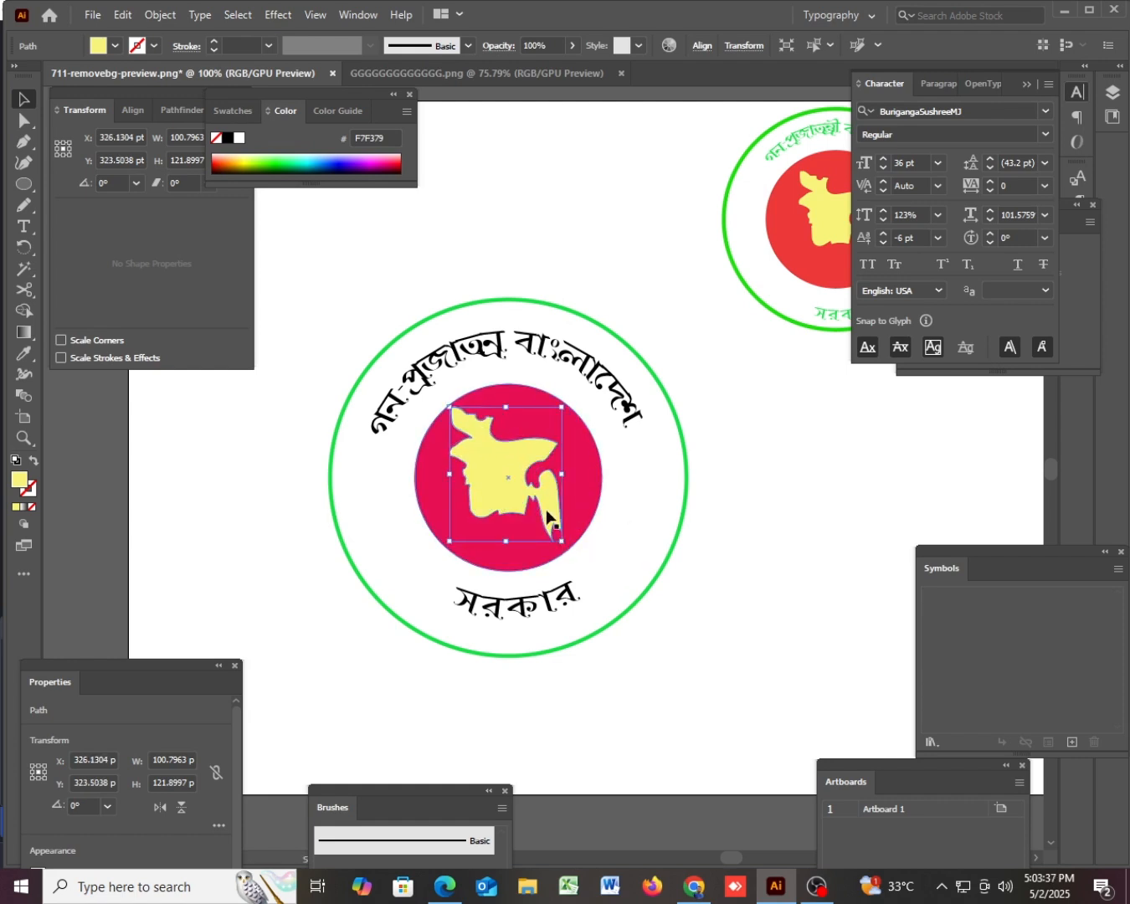
left_click_drag(523, 492, 527, 495)
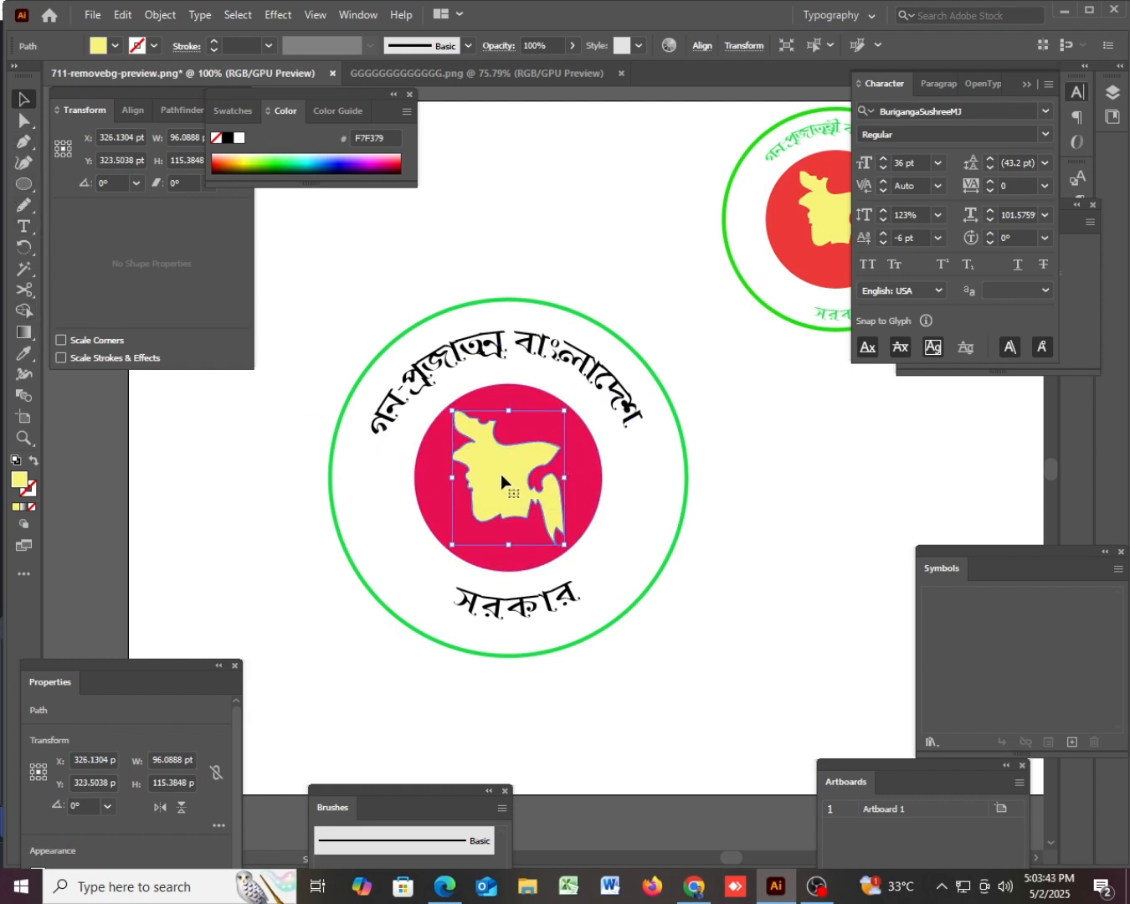
left_click(813, 591)
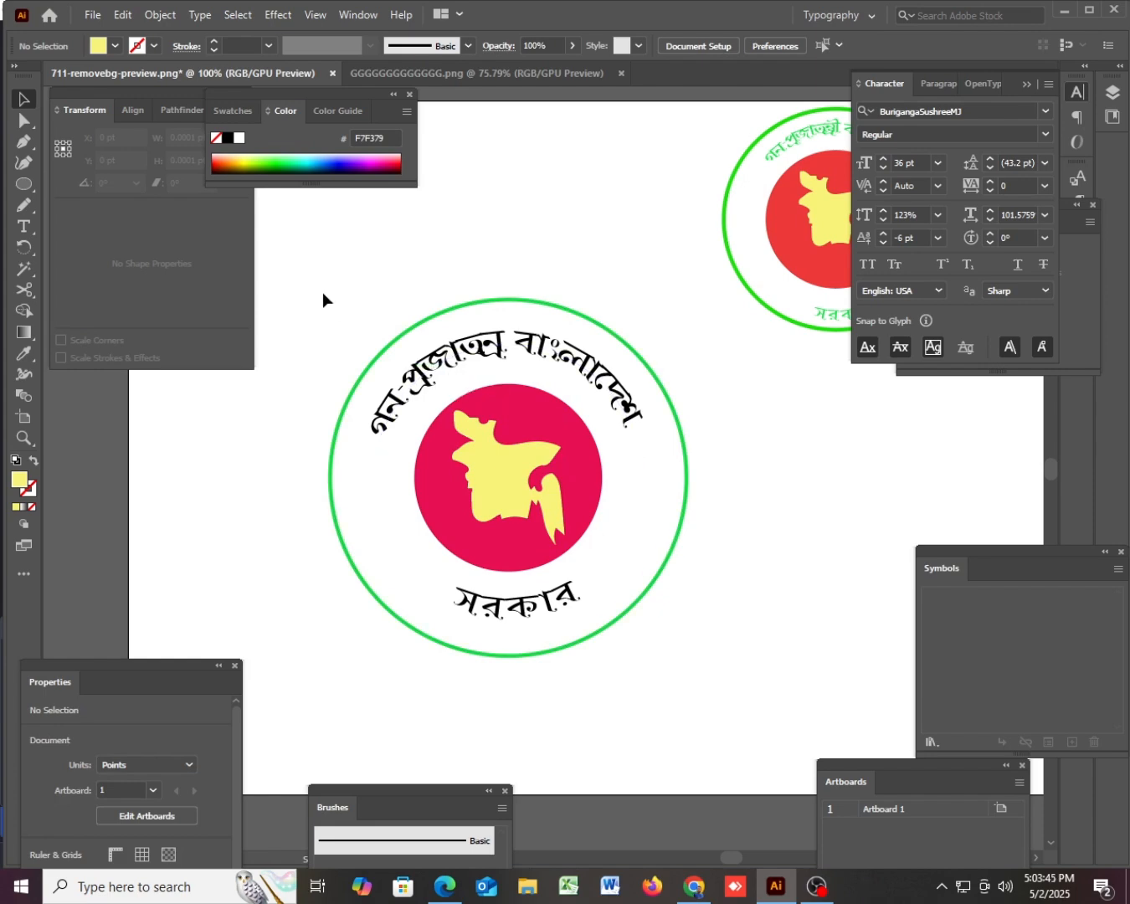
- Select the entire recreated emblem and move it slightly down and to the right on the artboard, leaving it deselected
left_click_drag(323, 293, 682, 669)
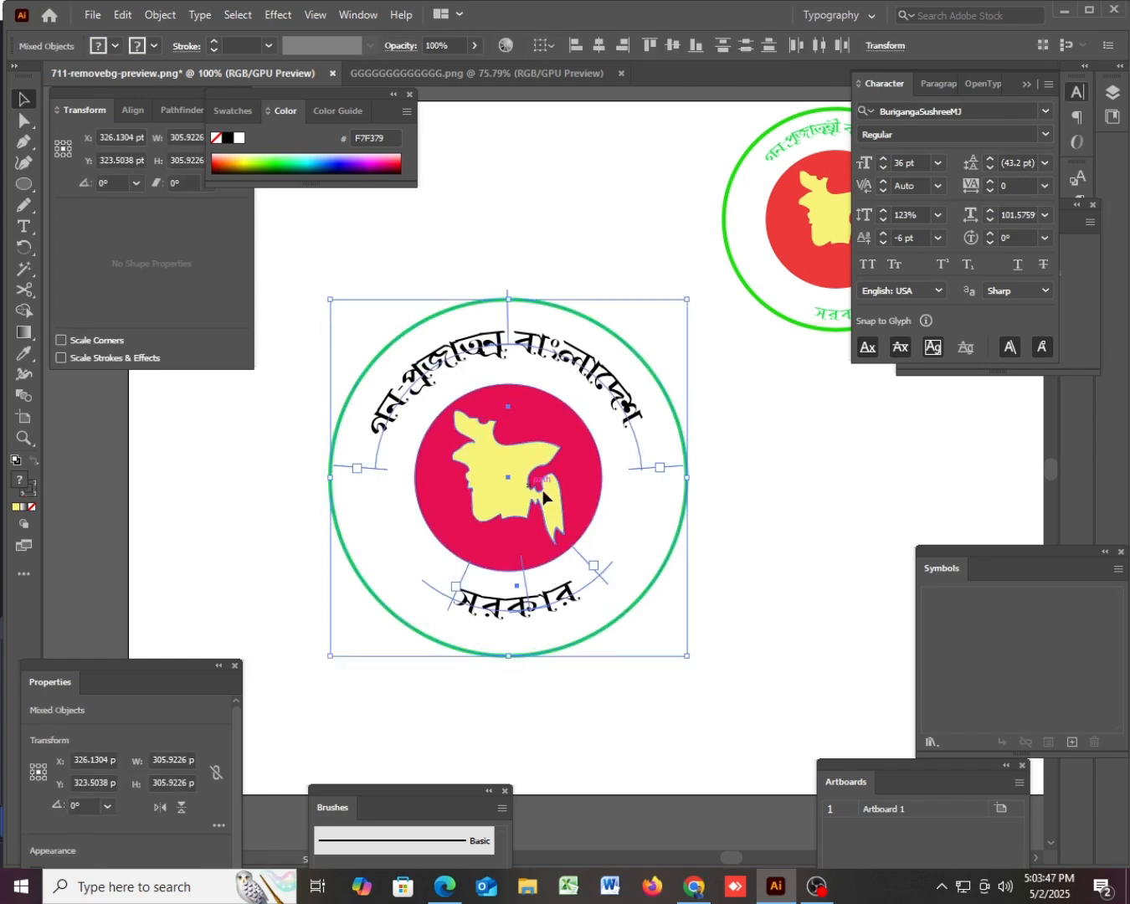
left_click_drag(528, 489, 554, 512)
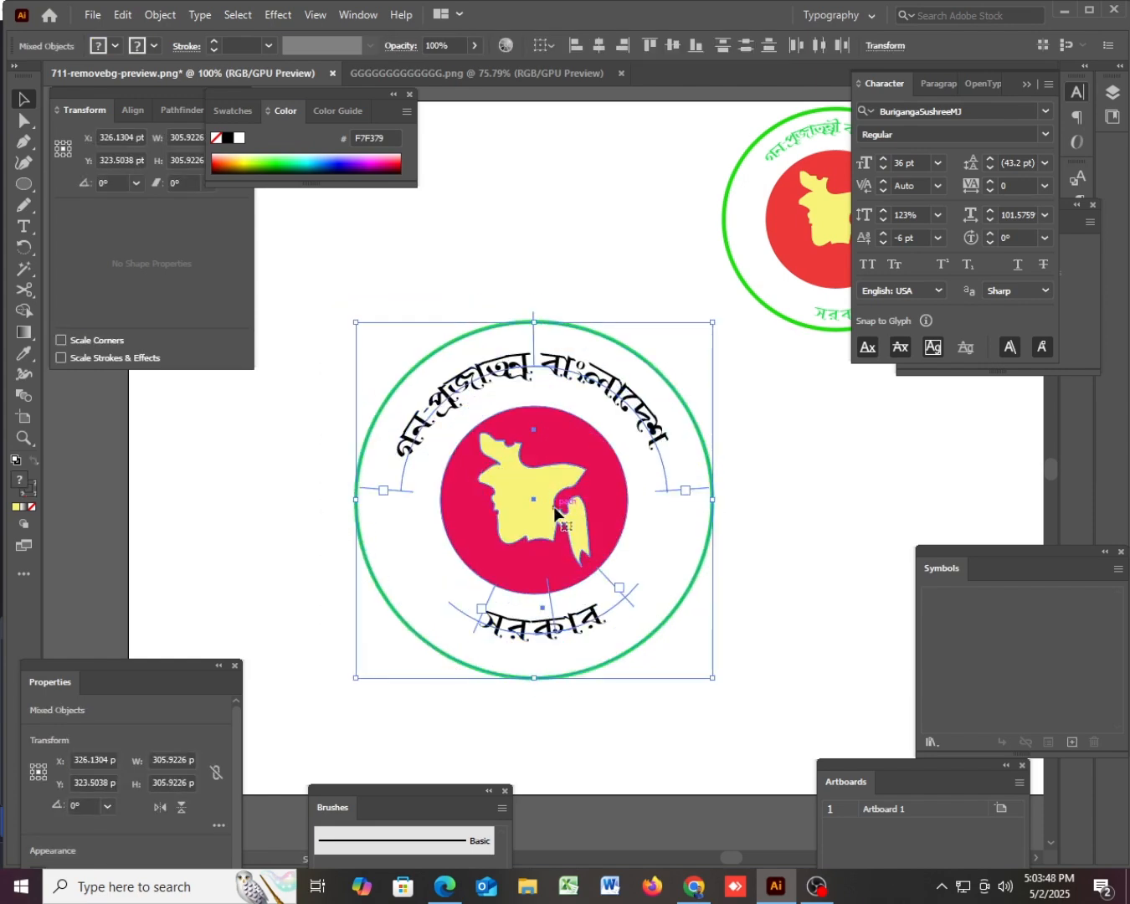
left_click(785, 569)
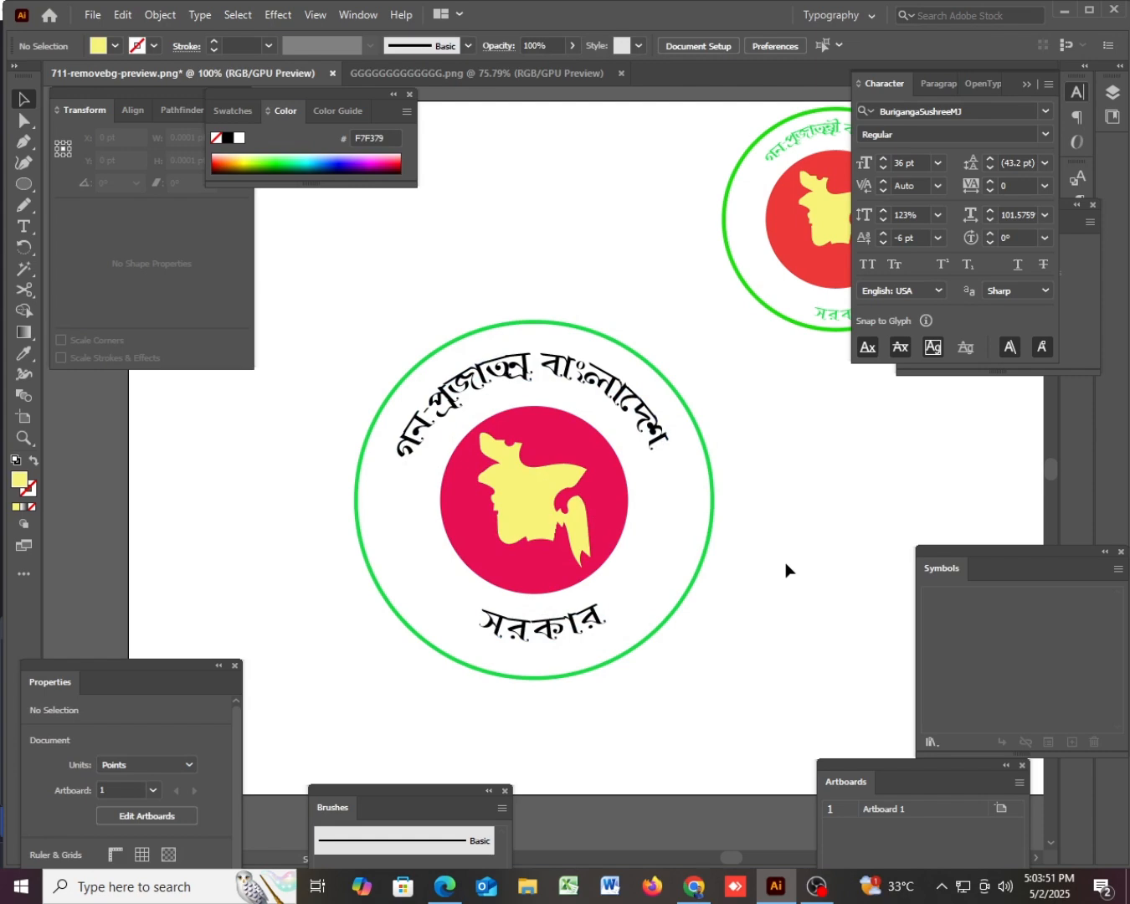